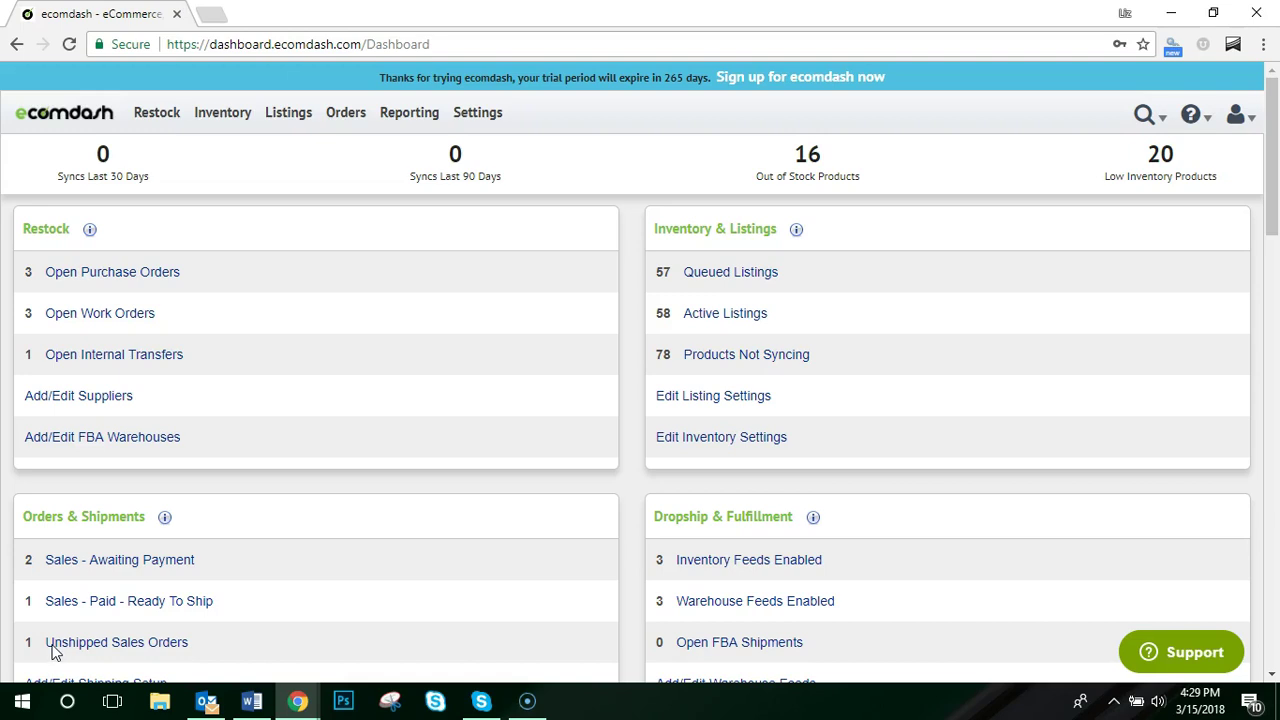
Open the Warehouse Setup page from Settings > Warehouse Settings
click(470, 113)
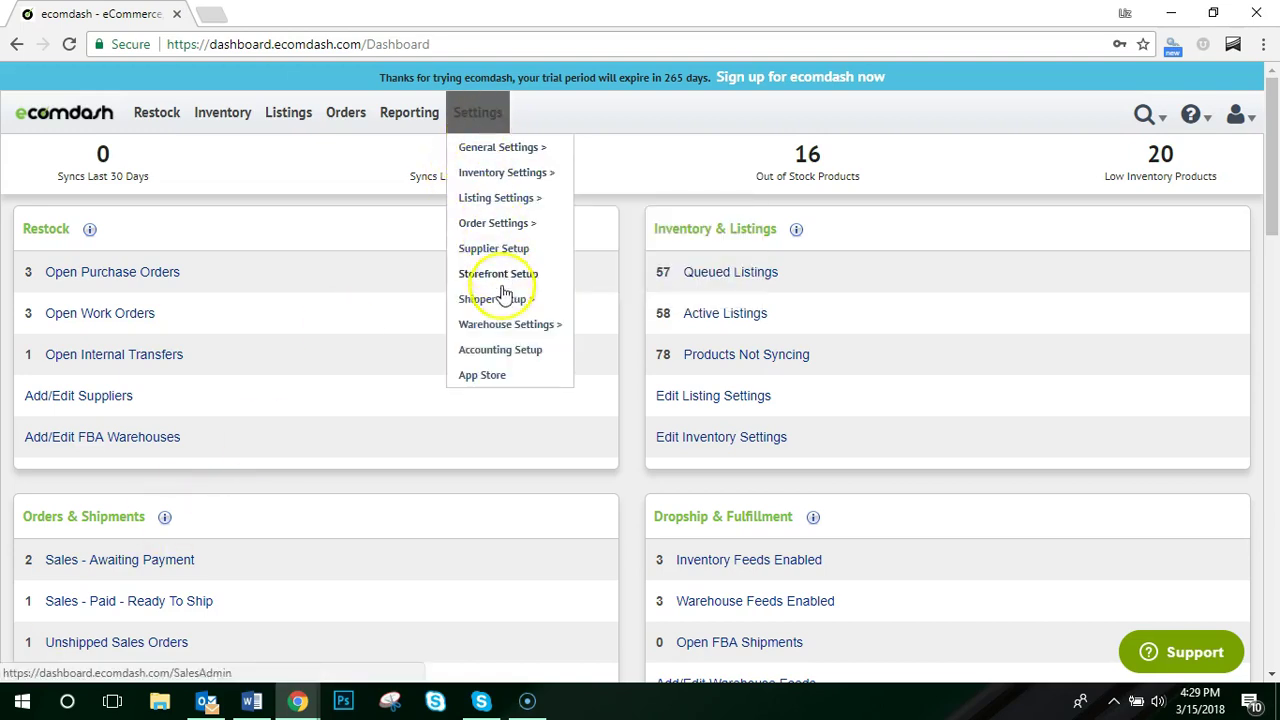
mouse_move(510, 324)
click(605, 325)
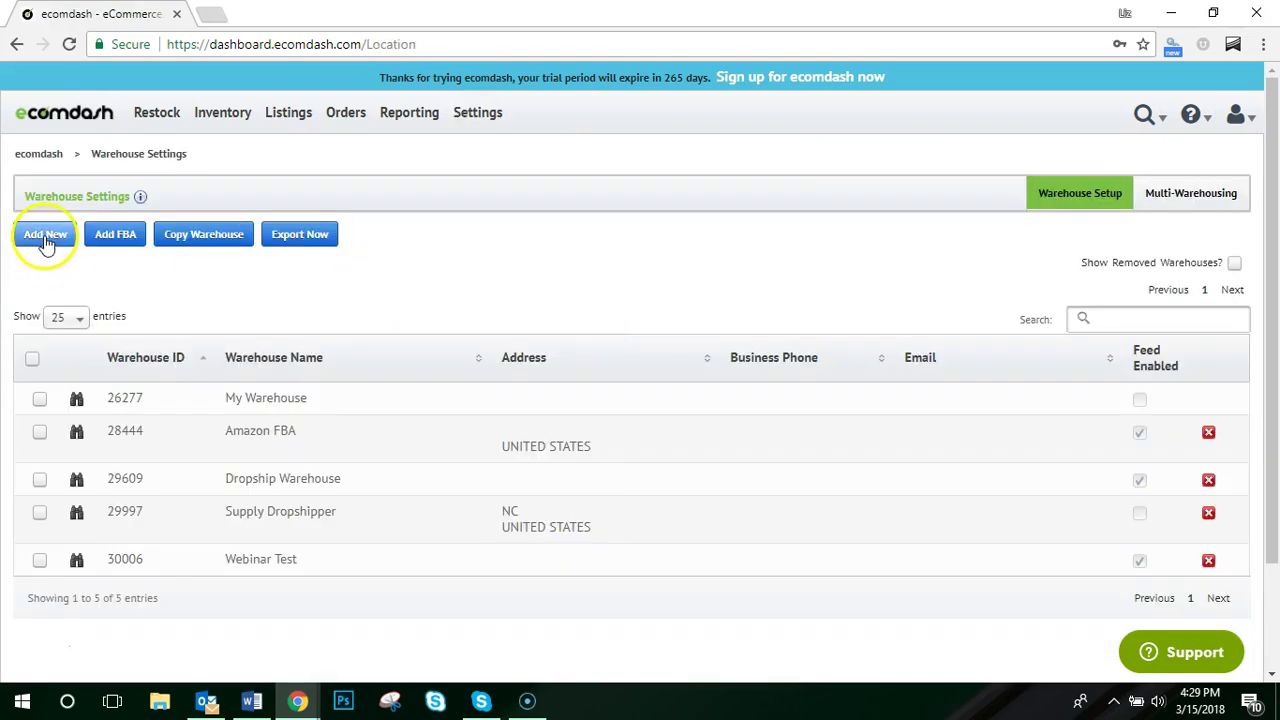
Start a new warehouse and enable warehouse integration on its form
click(45, 240)
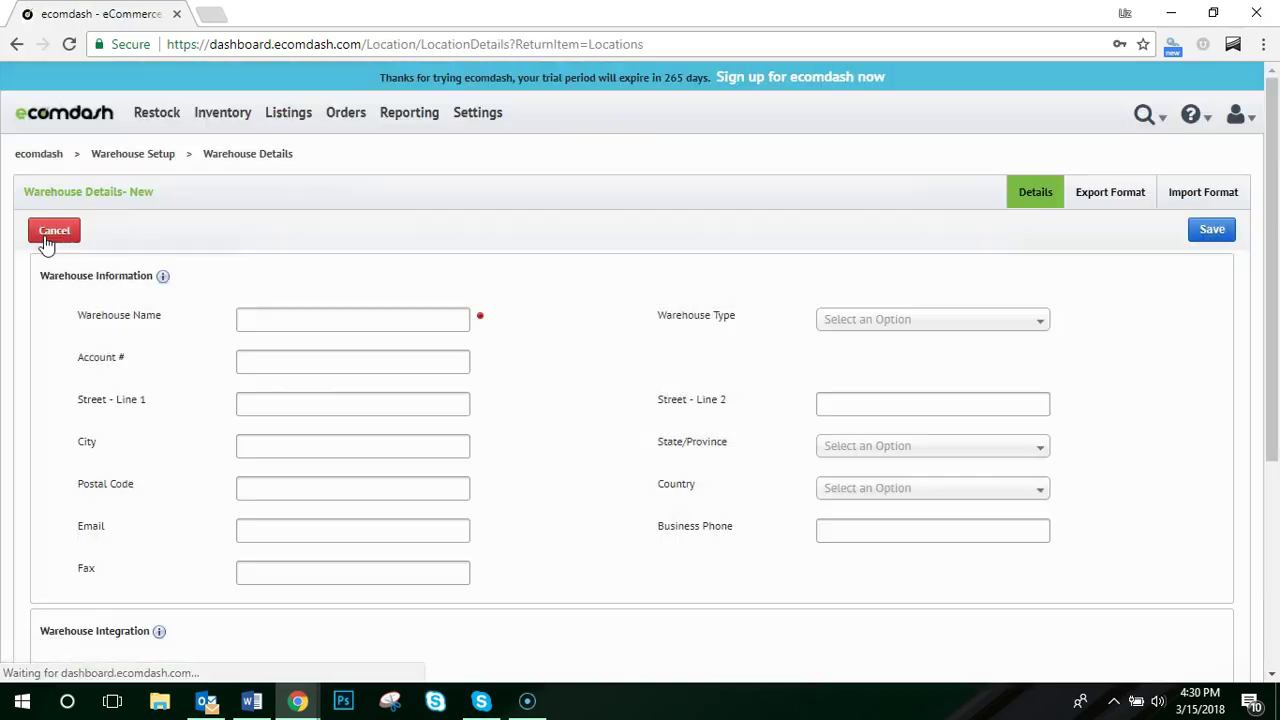
click(286, 320)
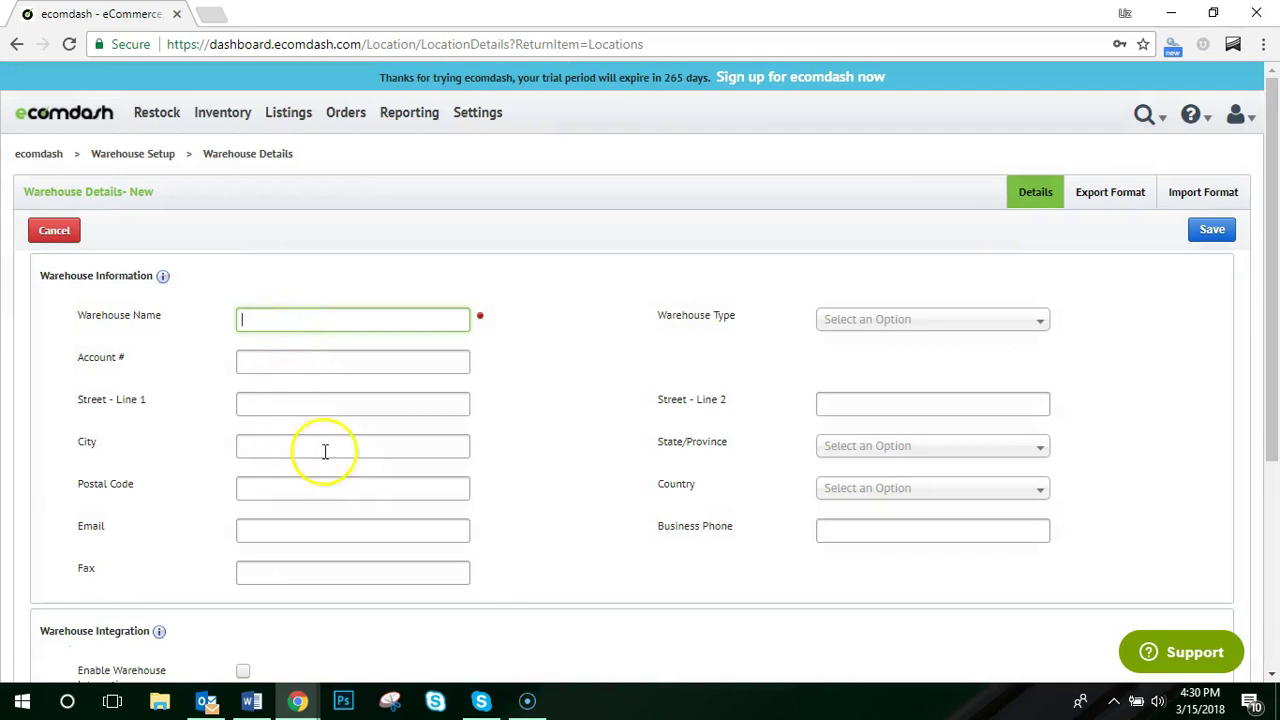
scroll(325, 451, down, 1)
scroll(332, 463, down, 2)
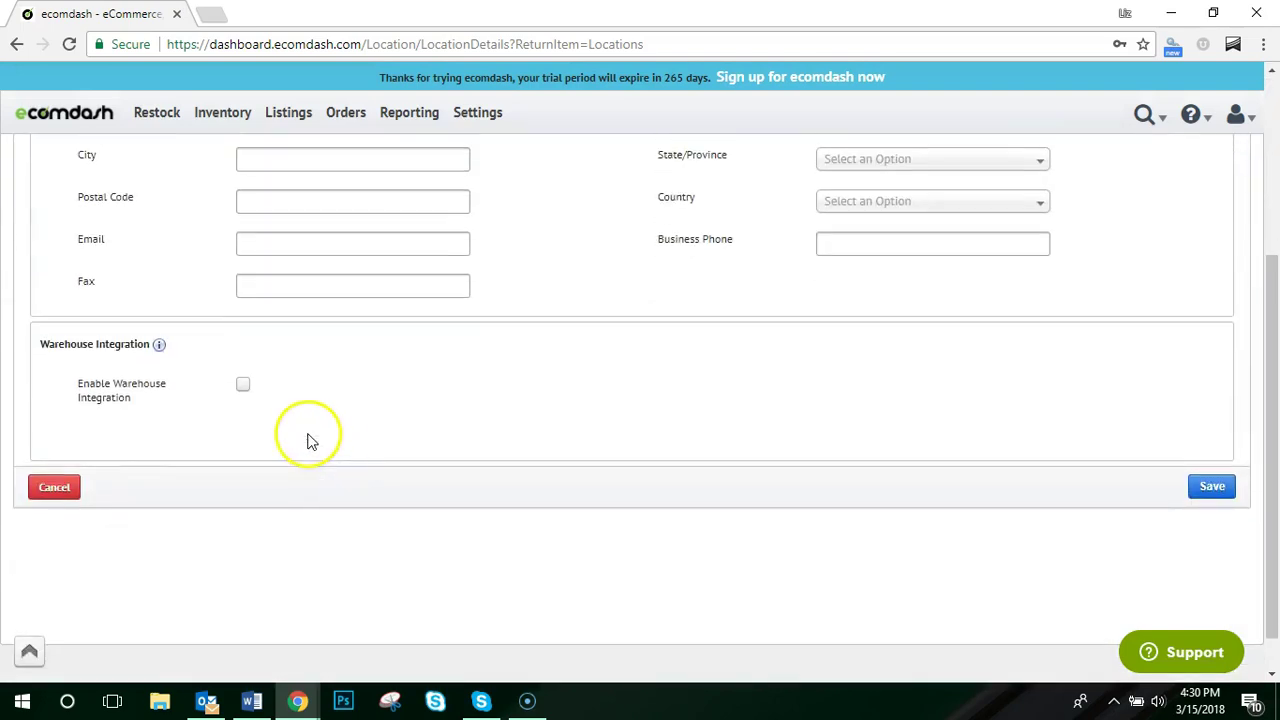
click(243, 385)
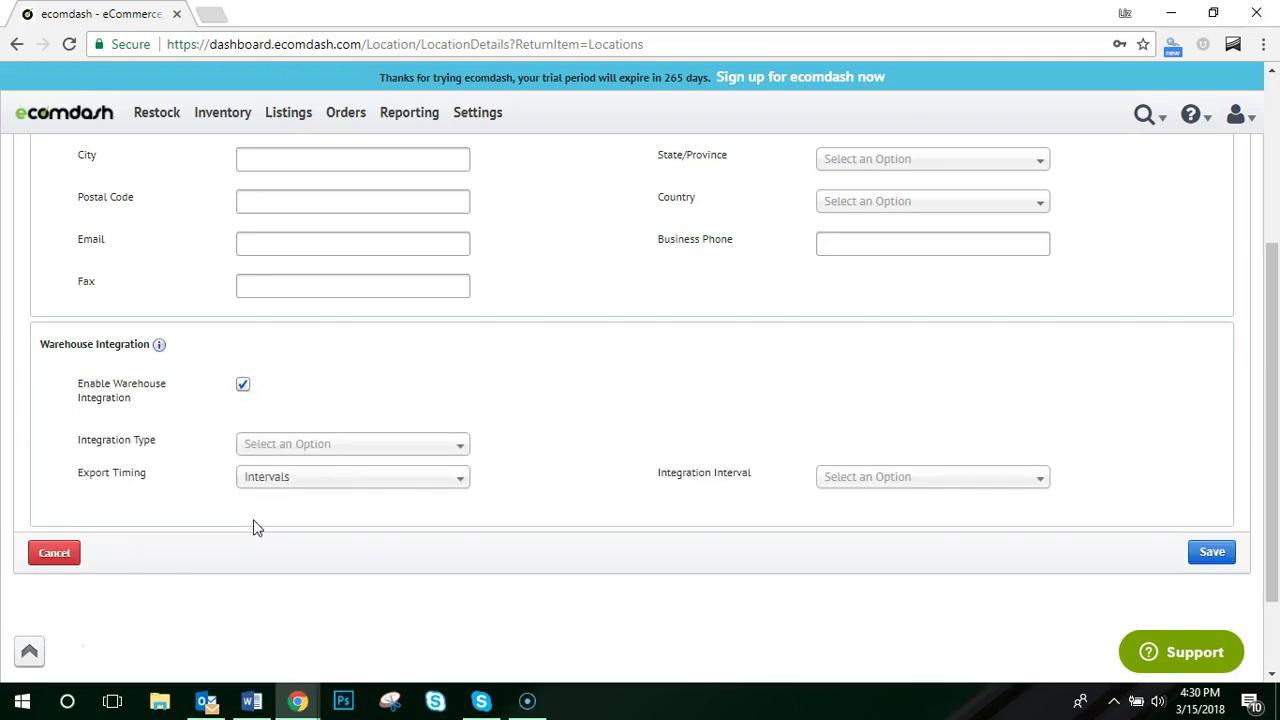
Set the integration type to FTP - external after briefly trying SFTP or SSH
click(286, 444)
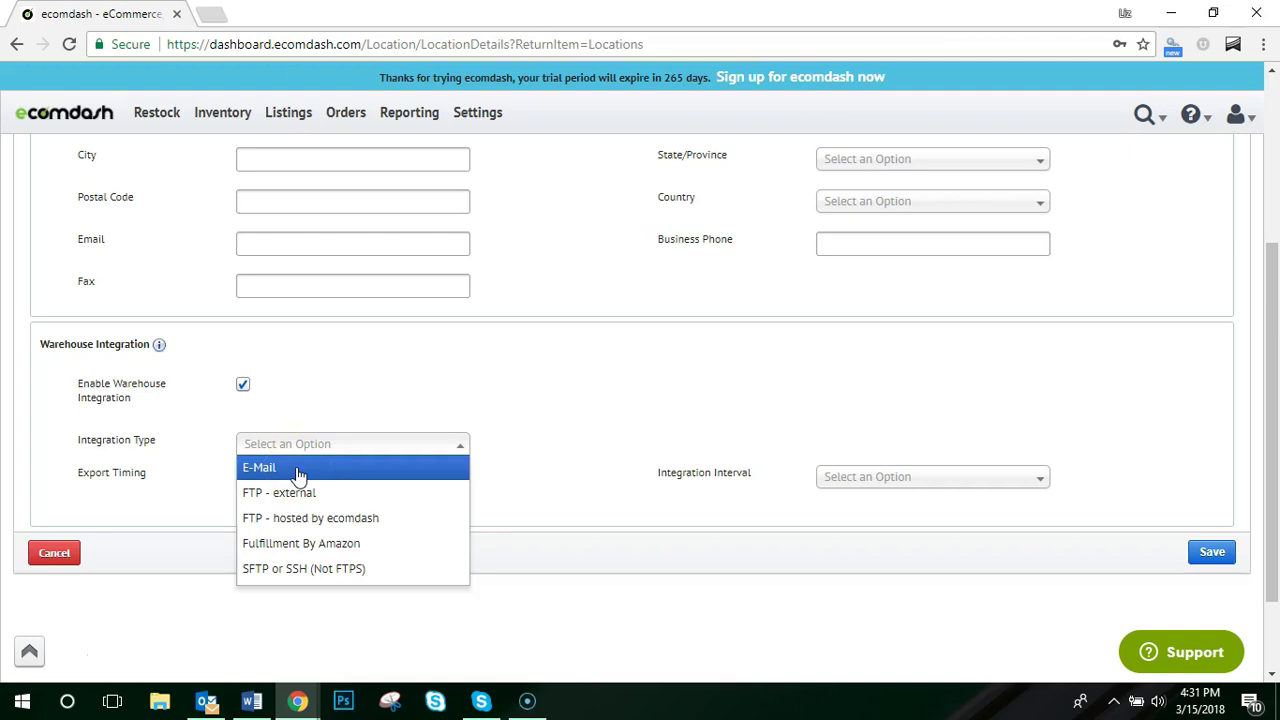
click(298, 468)
click(300, 445)
click(291, 495)
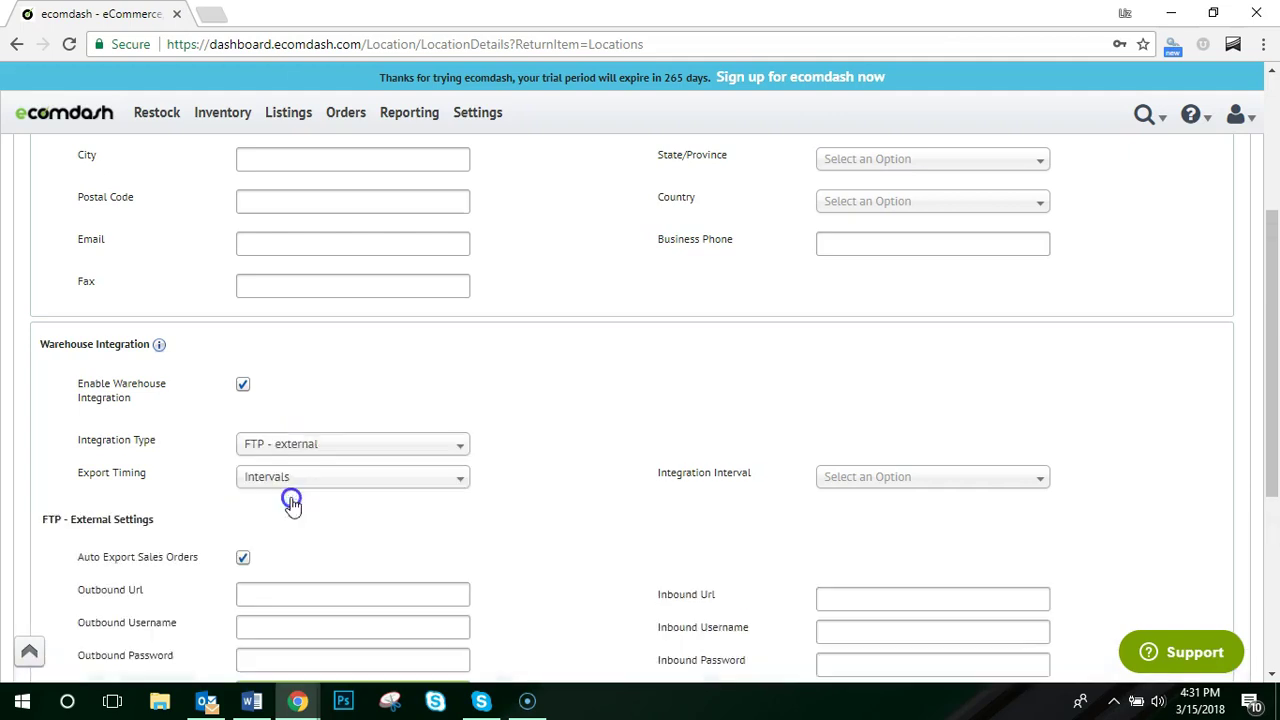
click(290, 444)
click(286, 567)
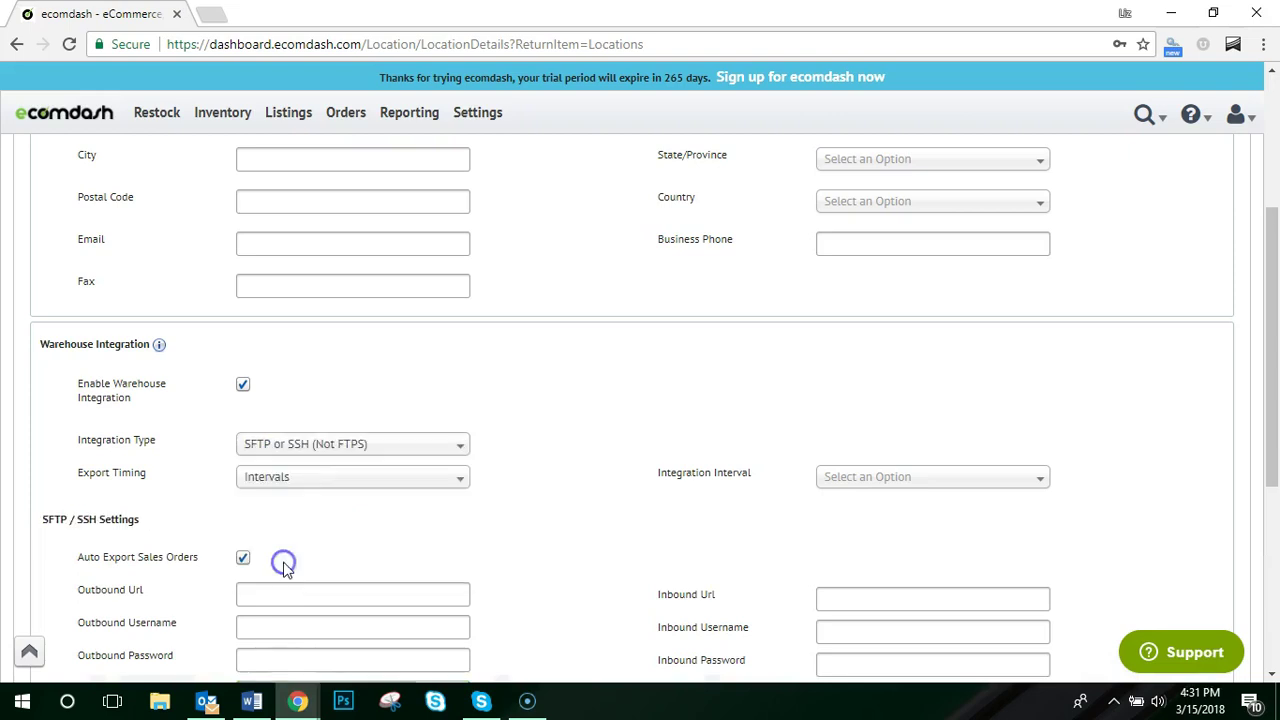
click(308, 446)
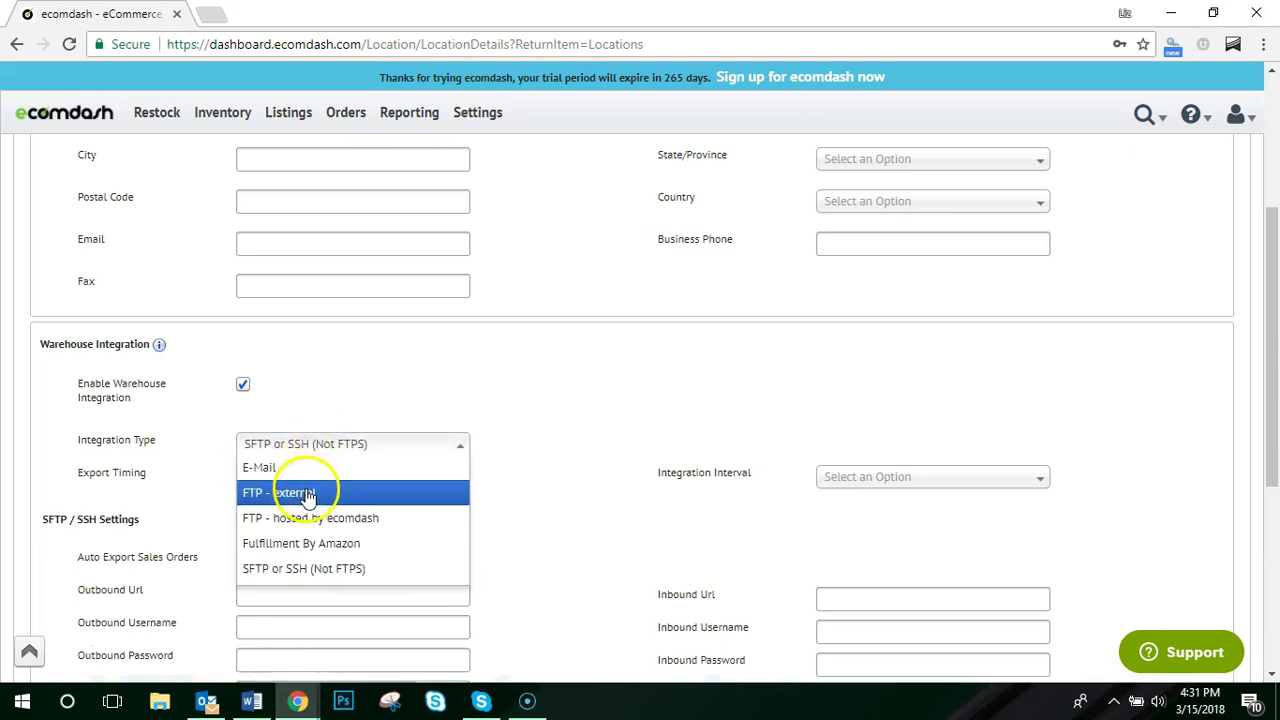
click(308, 494)
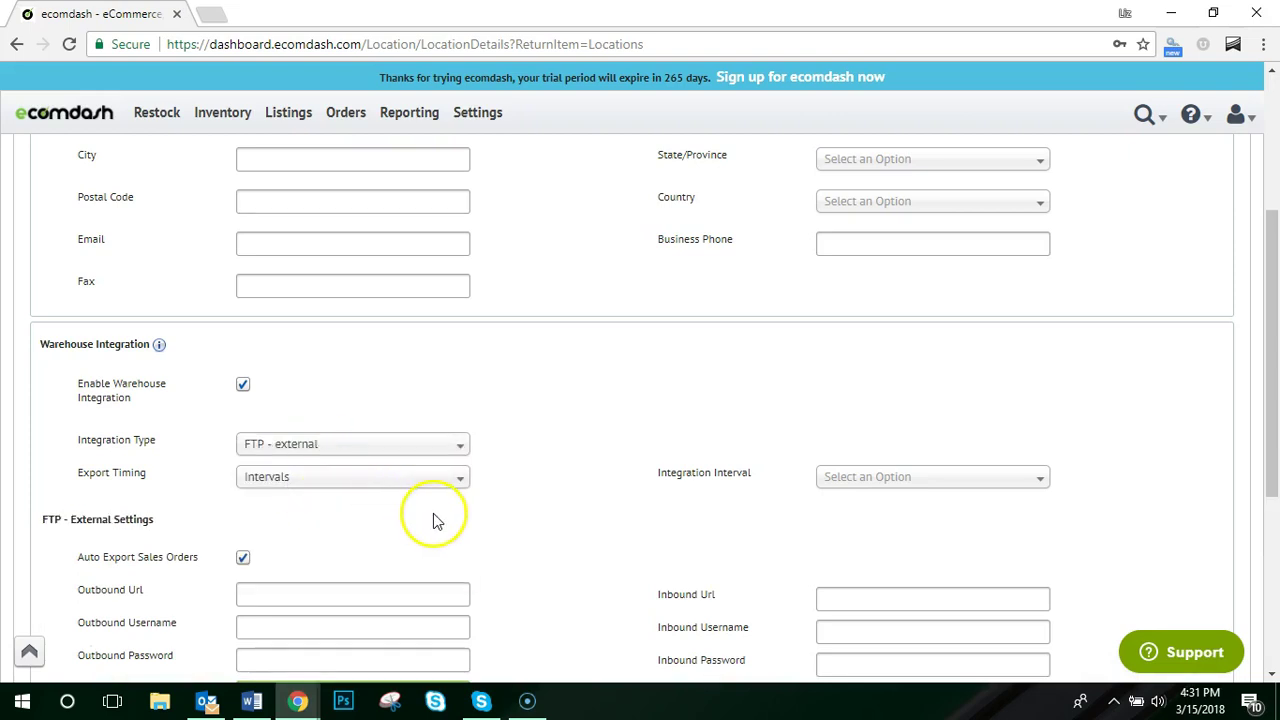
scroll(435, 519, down, 1)
Switch export timing to Specific Time(s) with 01:00 AM and 01:30 AM
click(398, 490)
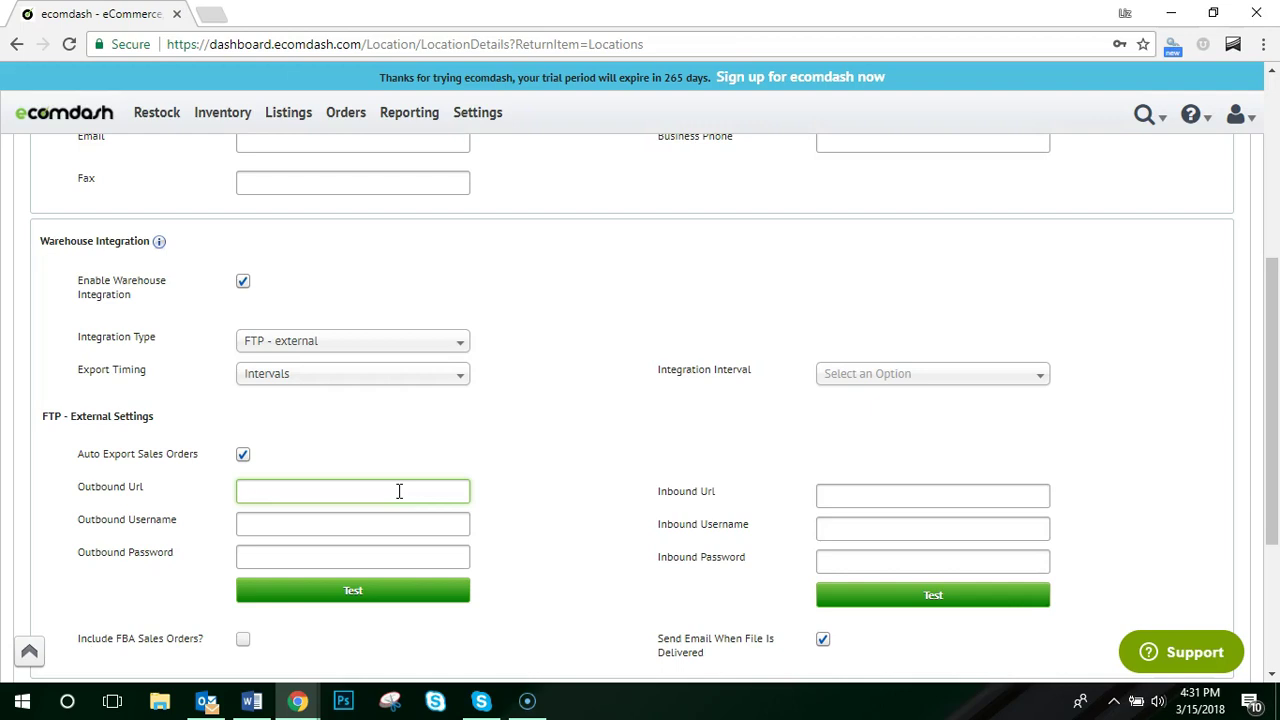
scroll(399, 494, up, 1)
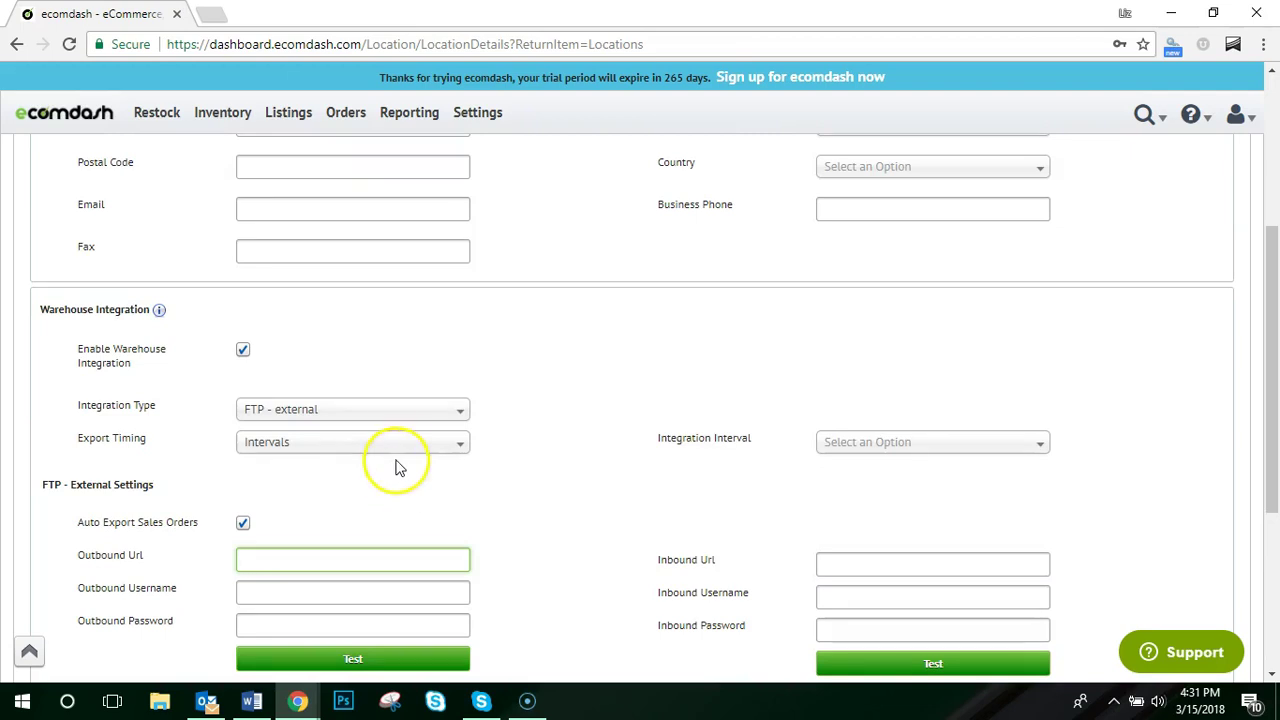
click(396, 449)
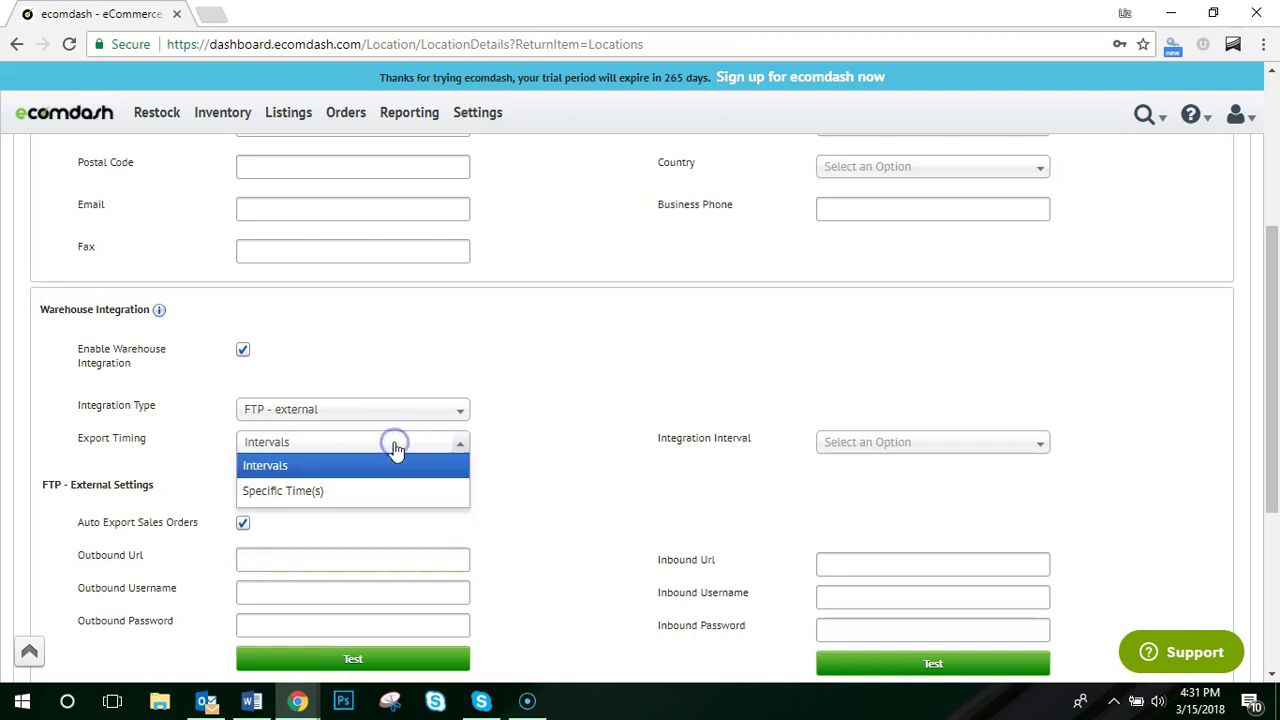
click(384, 493)
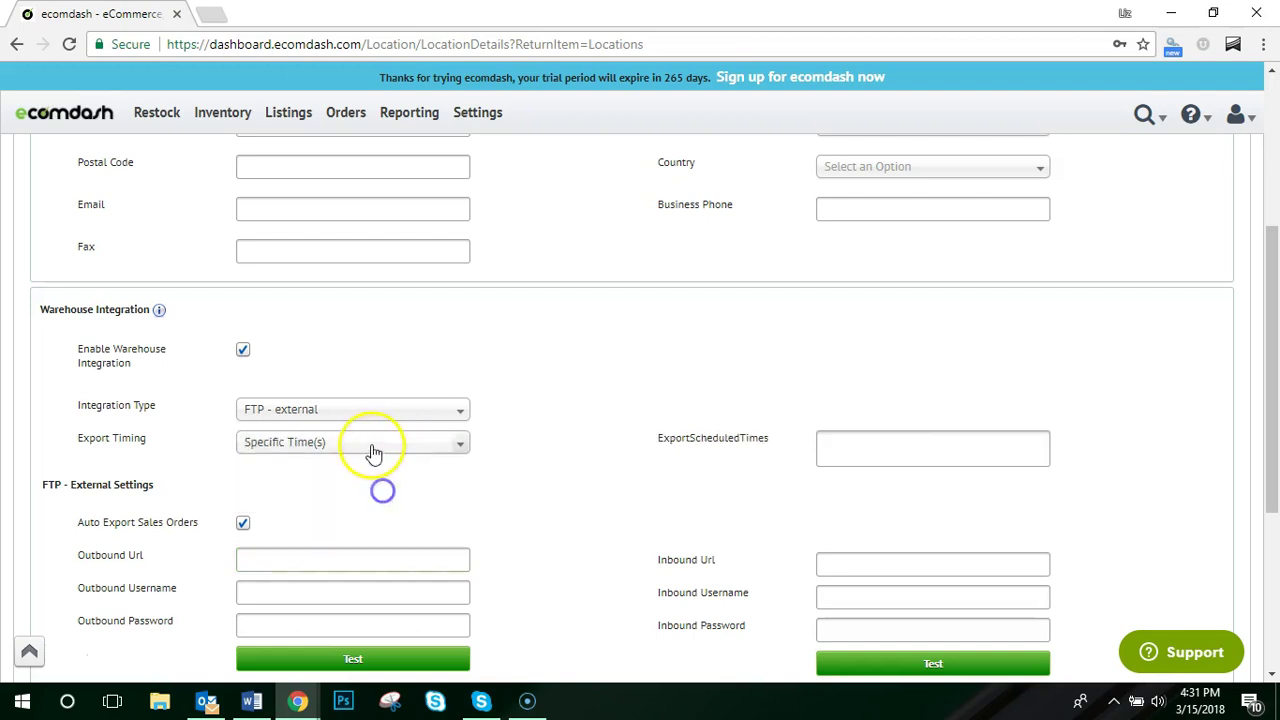
click(903, 449)
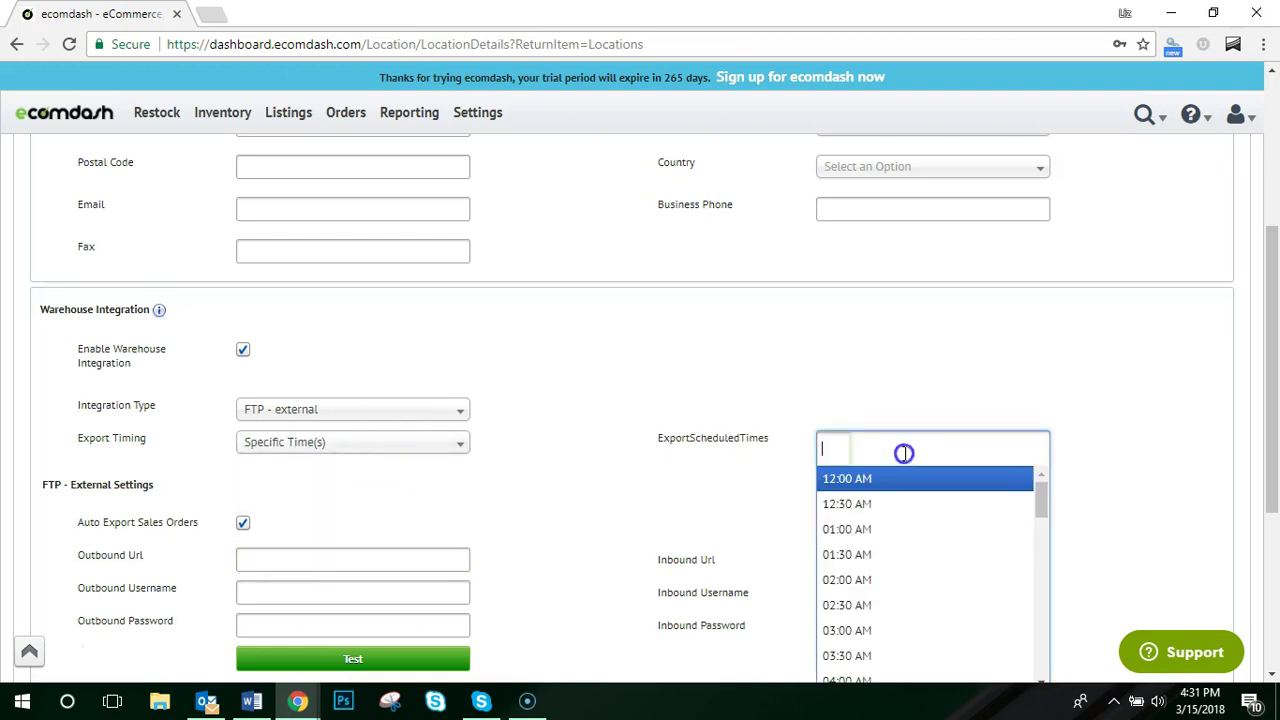
click(884, 524)
click(920, 451)
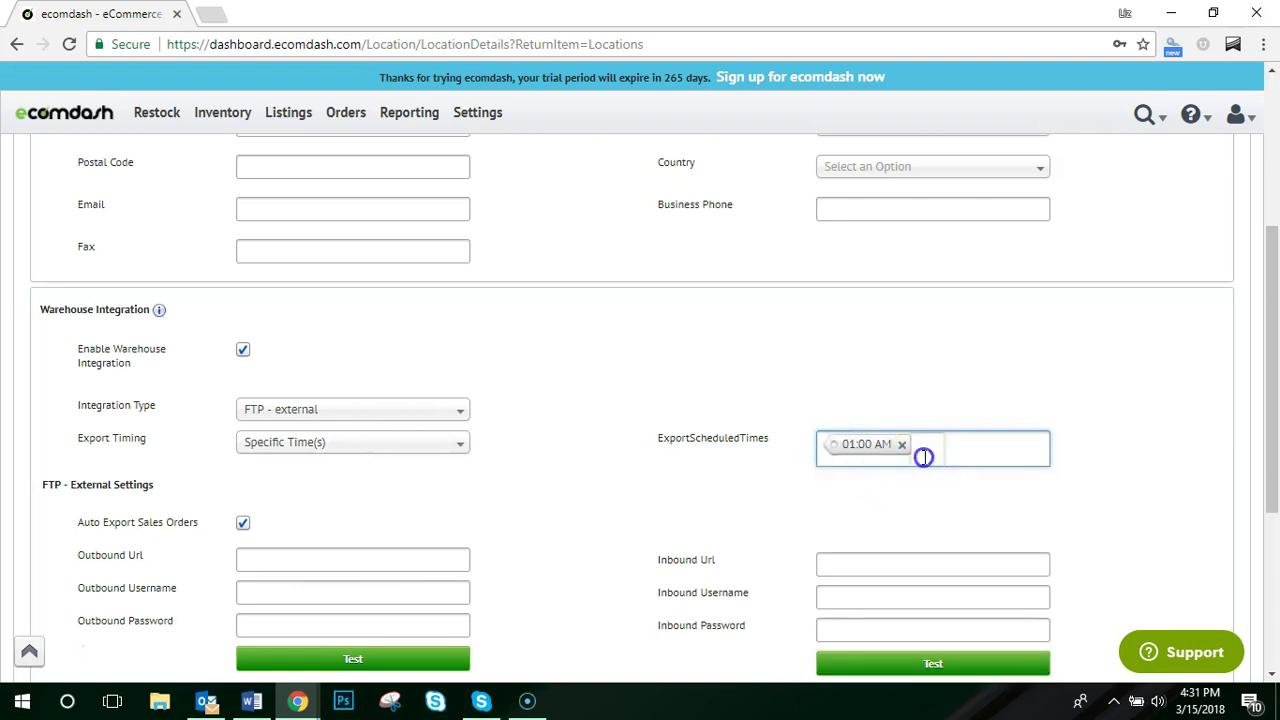
click(900, 559)
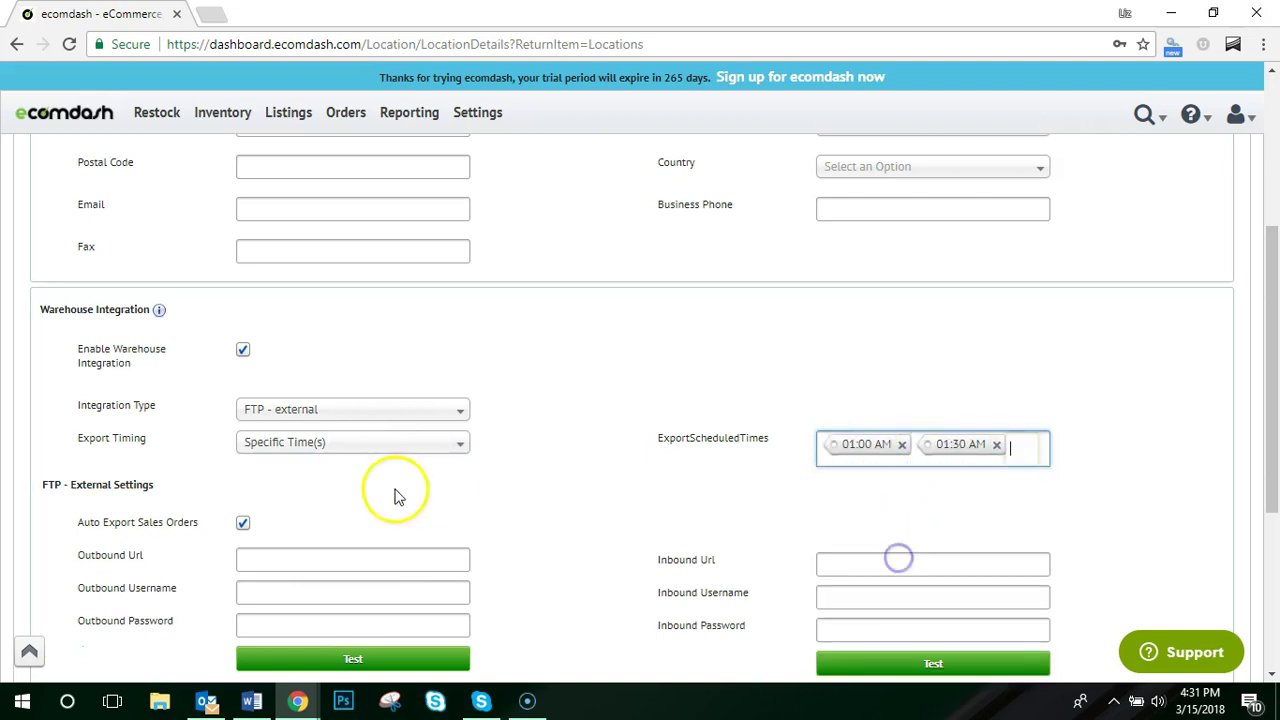
Return export timing to Intervals with a 10 Minutes integration interval
click(330, 446)
click(314, 468)
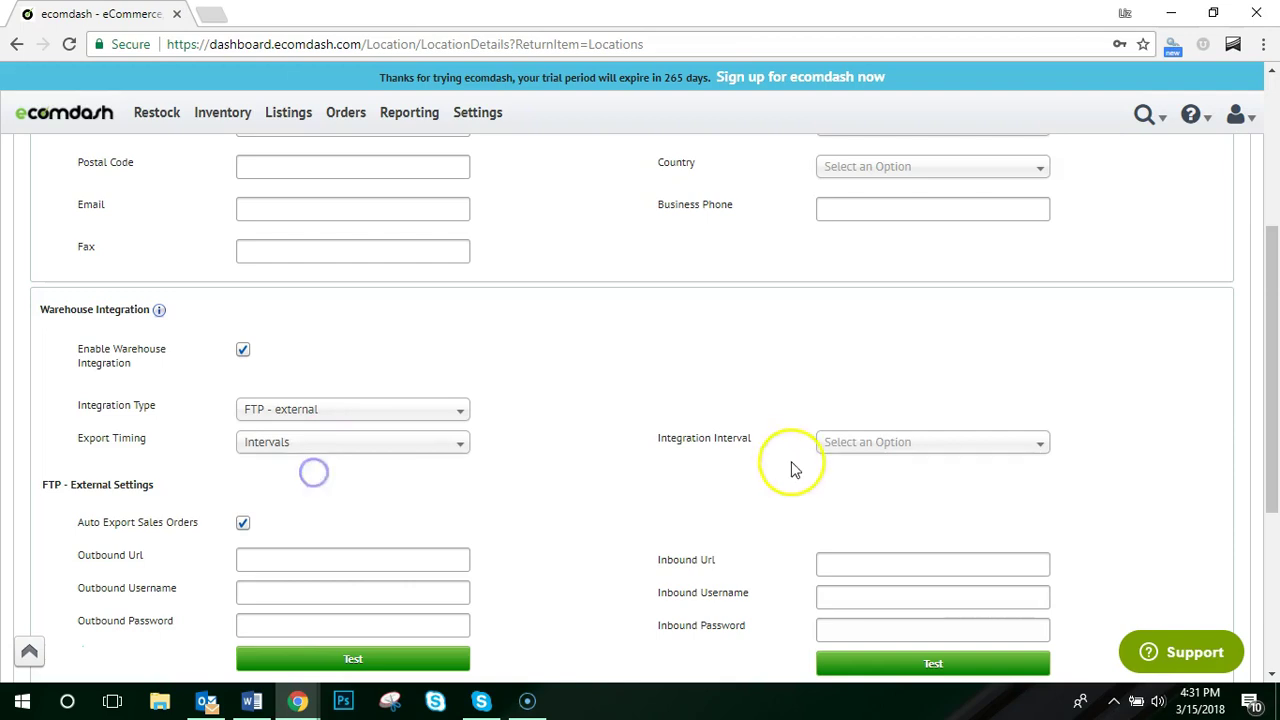
click(919, 443)
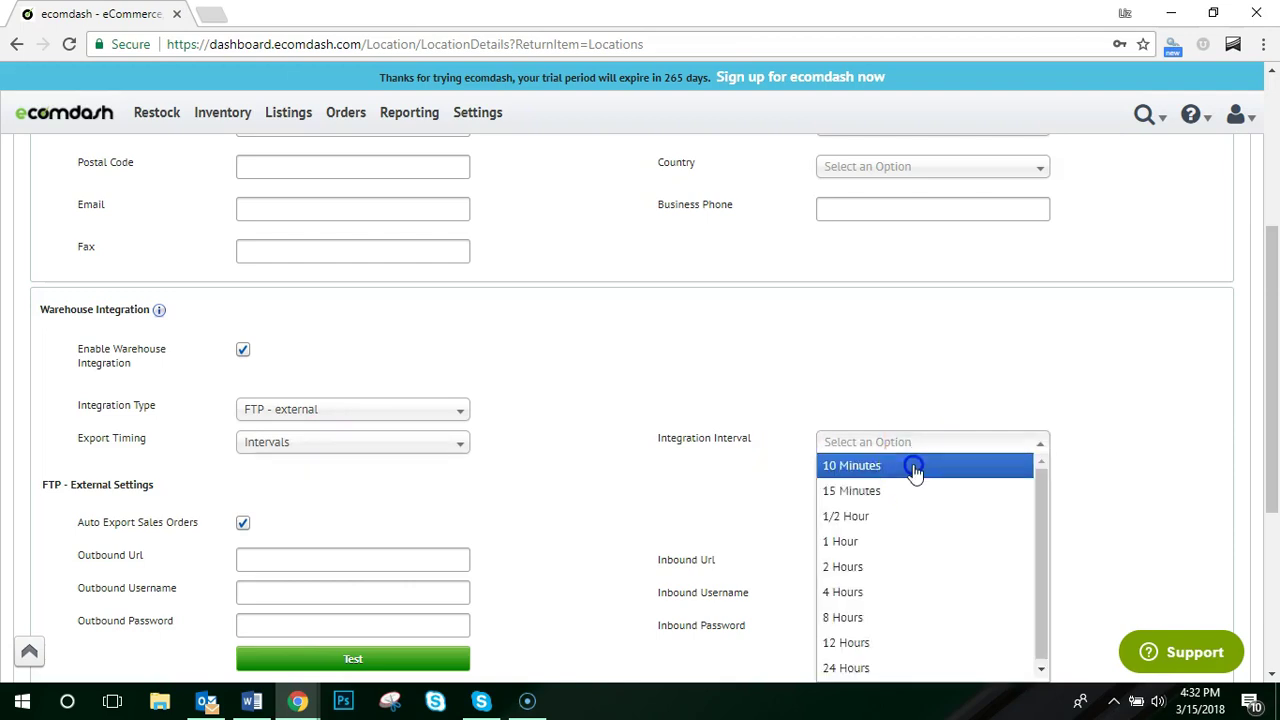
click(914, 467)
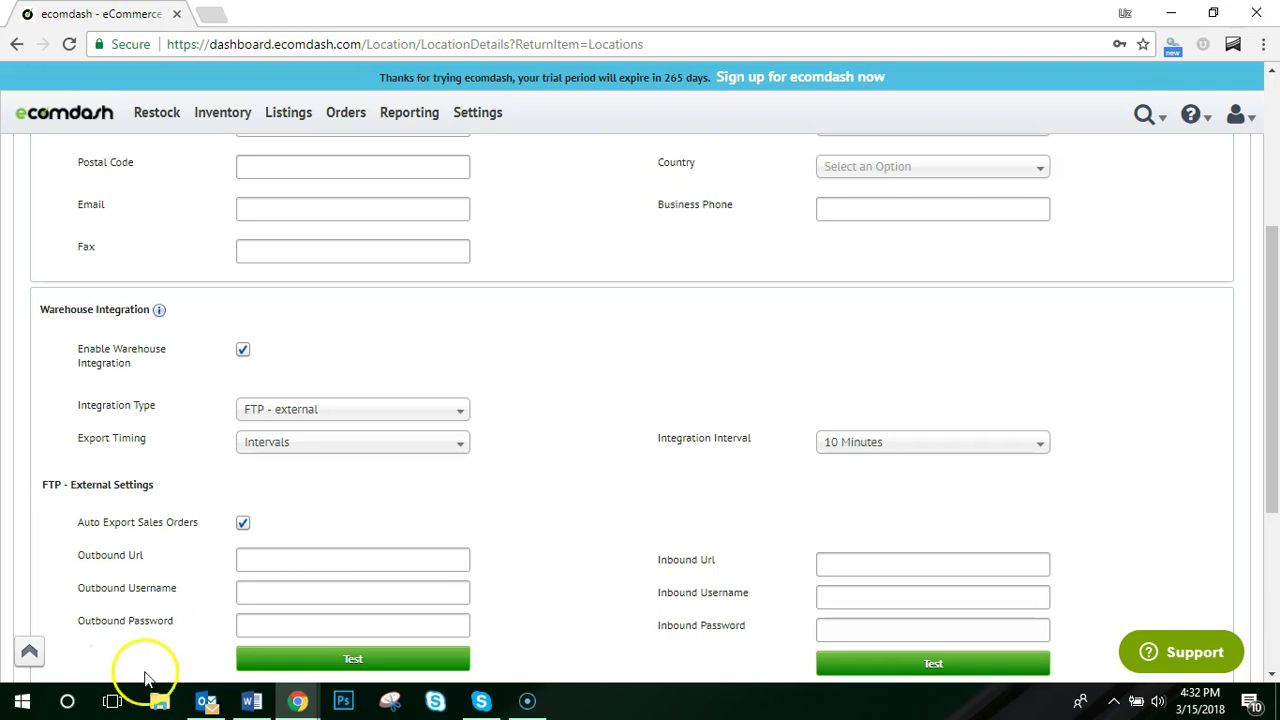
Leave the new warehouse form and open the Dropship Warehouse details
scroll(594, 549, down, 5)
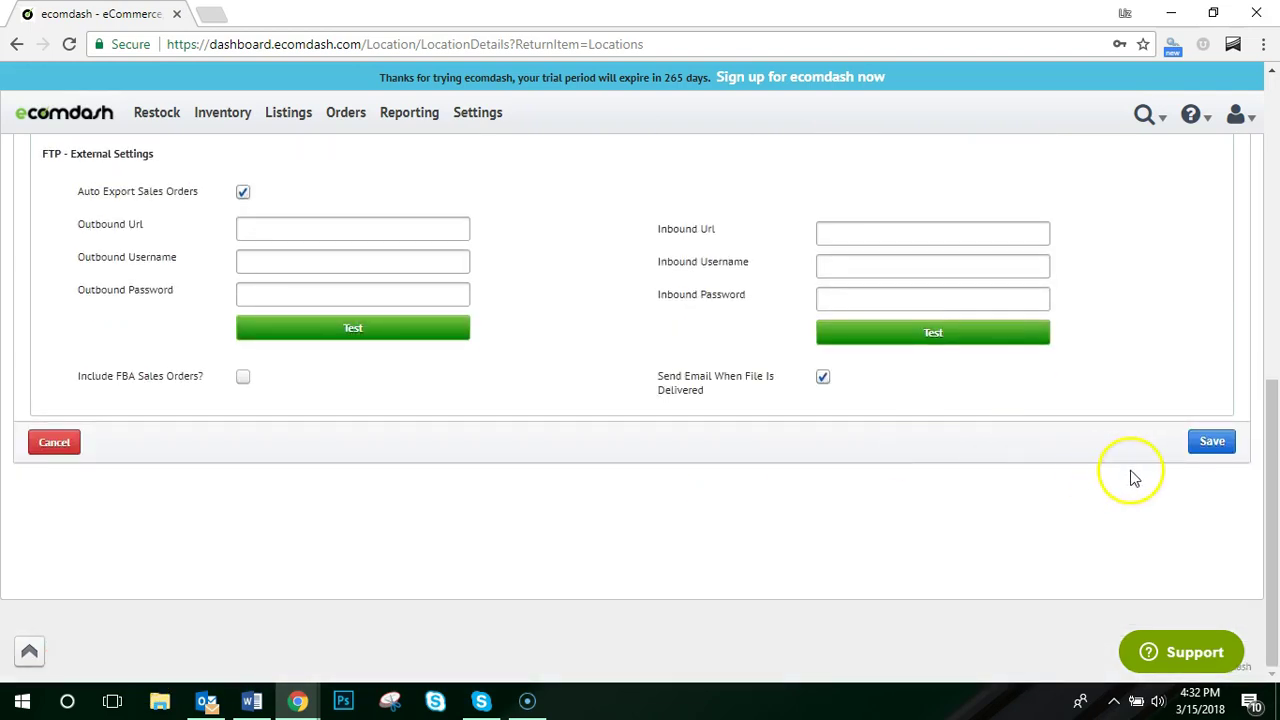
click(1212, 441)
click(79, 479)
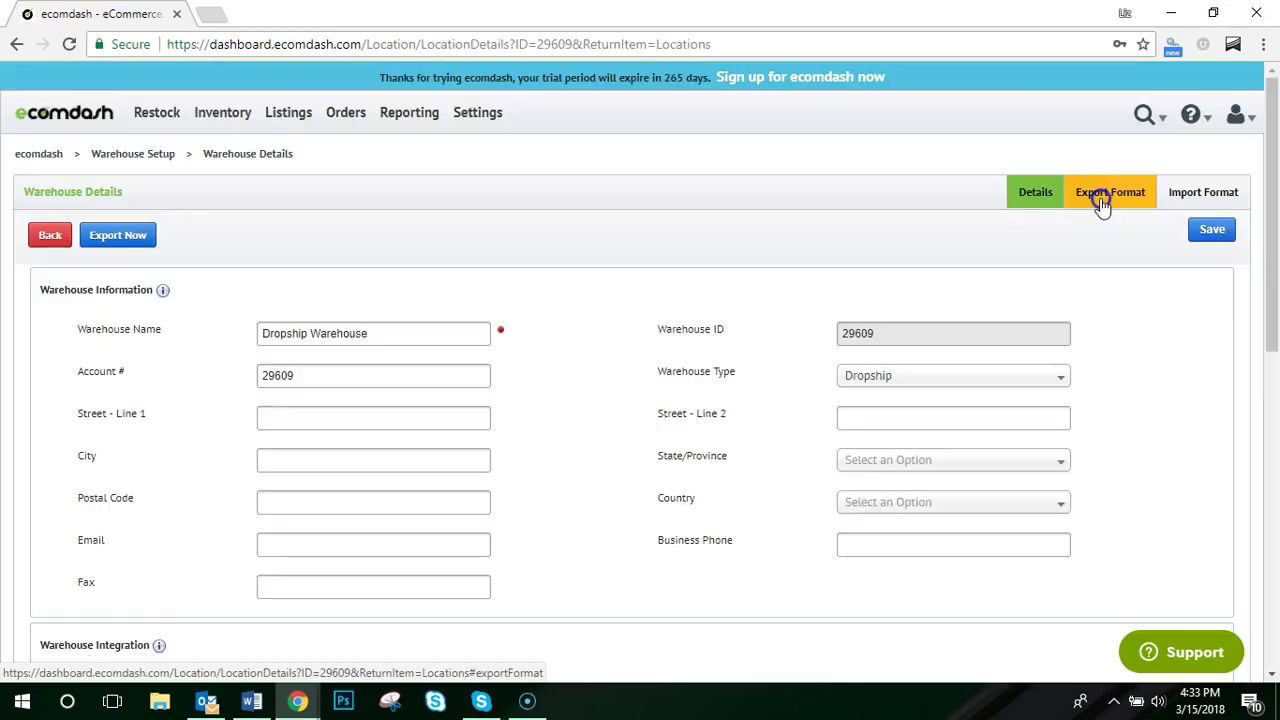
Show the Dropship Warehouse's export format, keeping Comma as the text delimiter
click(1100, 200)
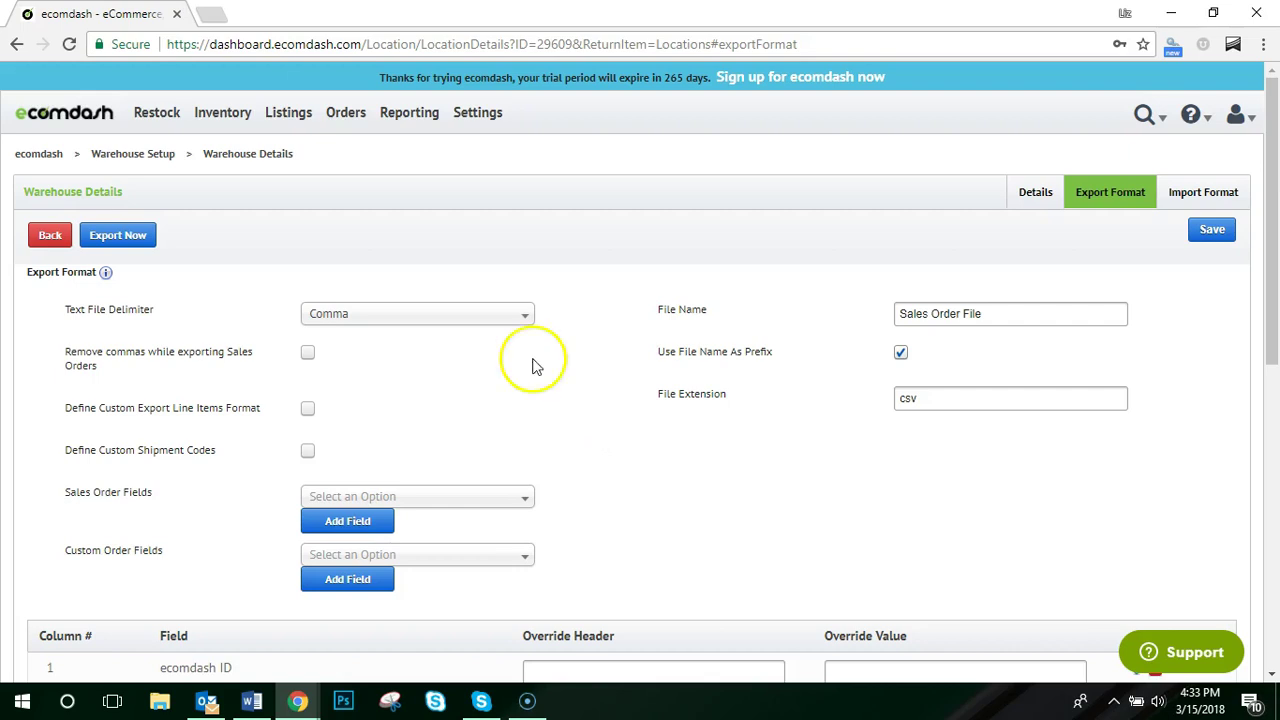
click(503, 330)
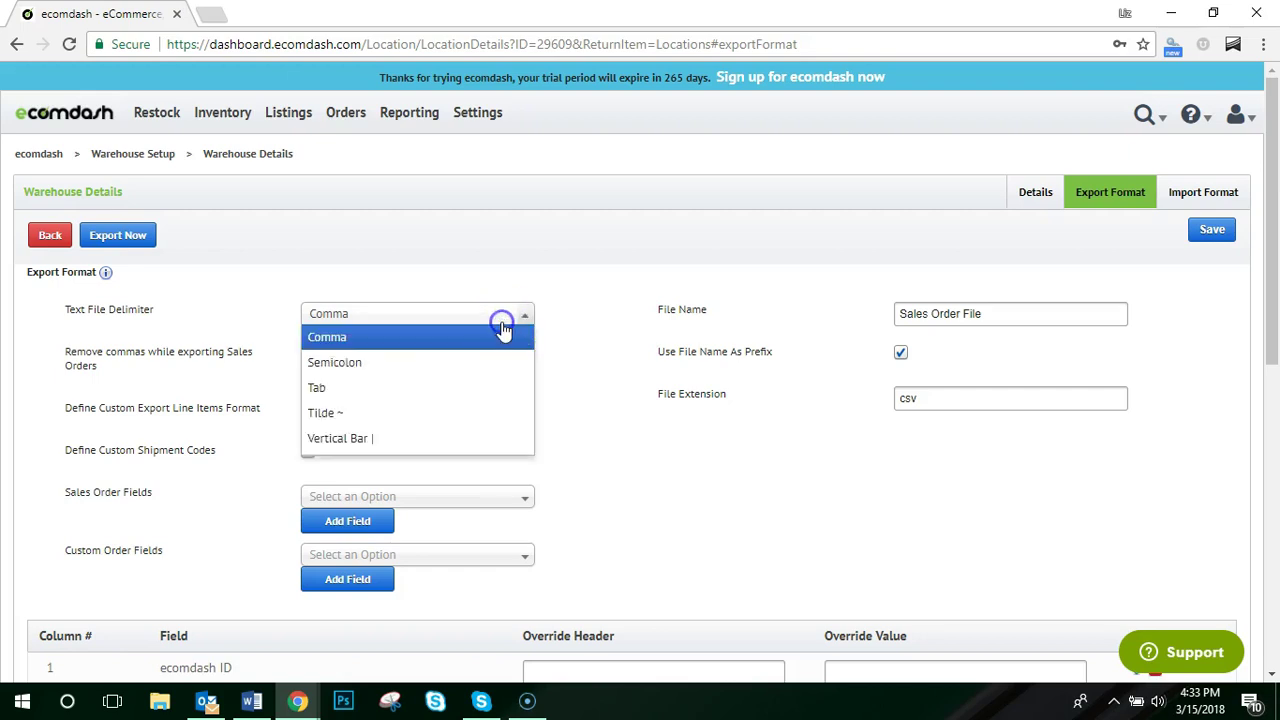
click(960, 316)
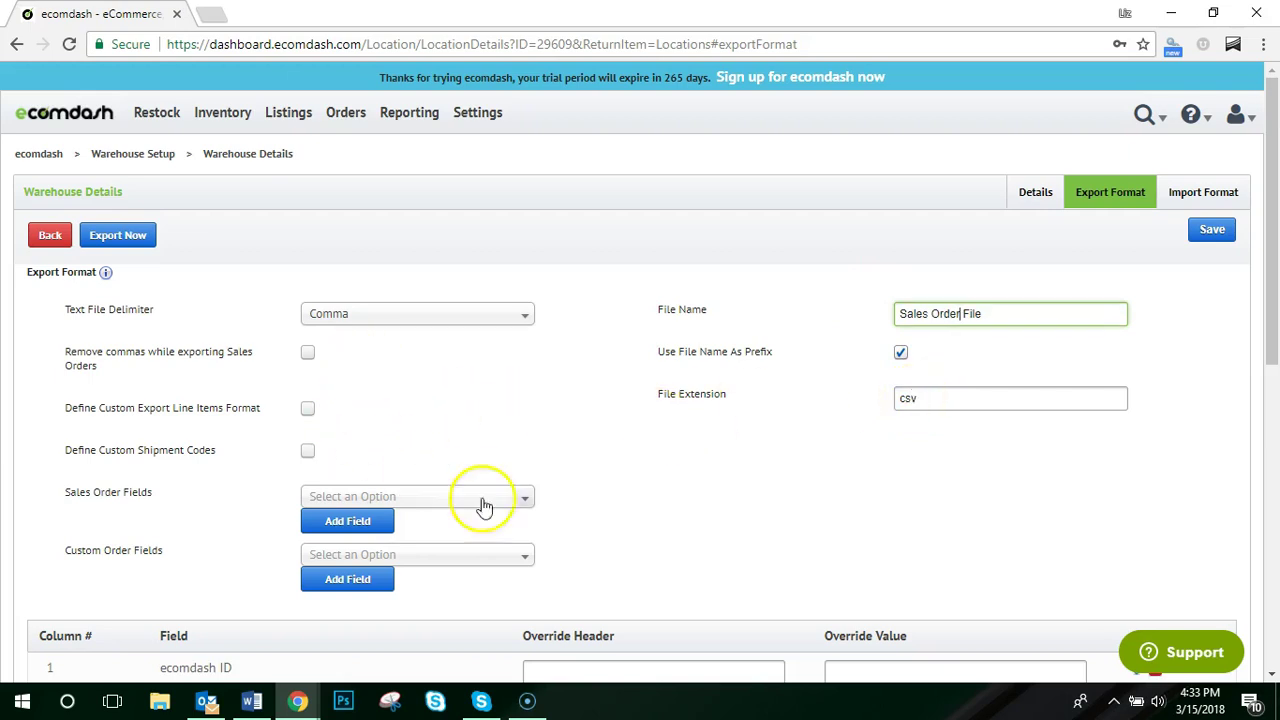
scroll(502, 524, down, 2)
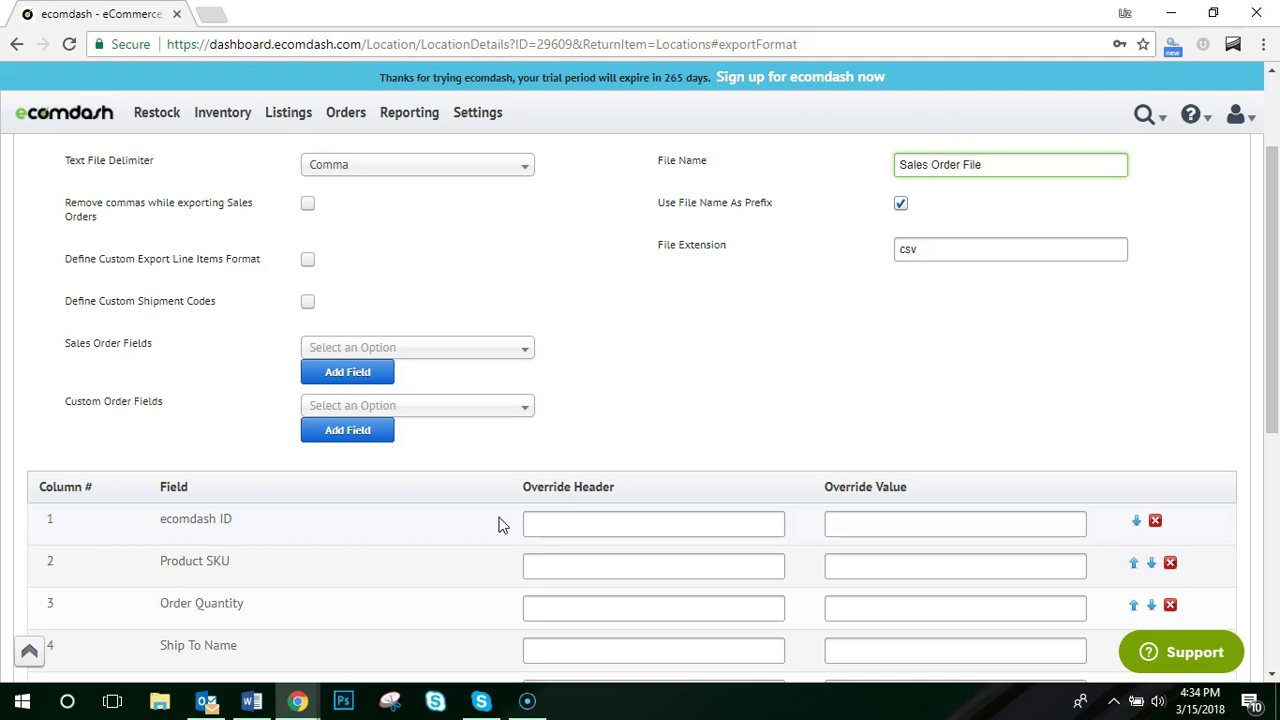
Add Bill To Name from Sales Order Fields to the export columns
click(466, 346)
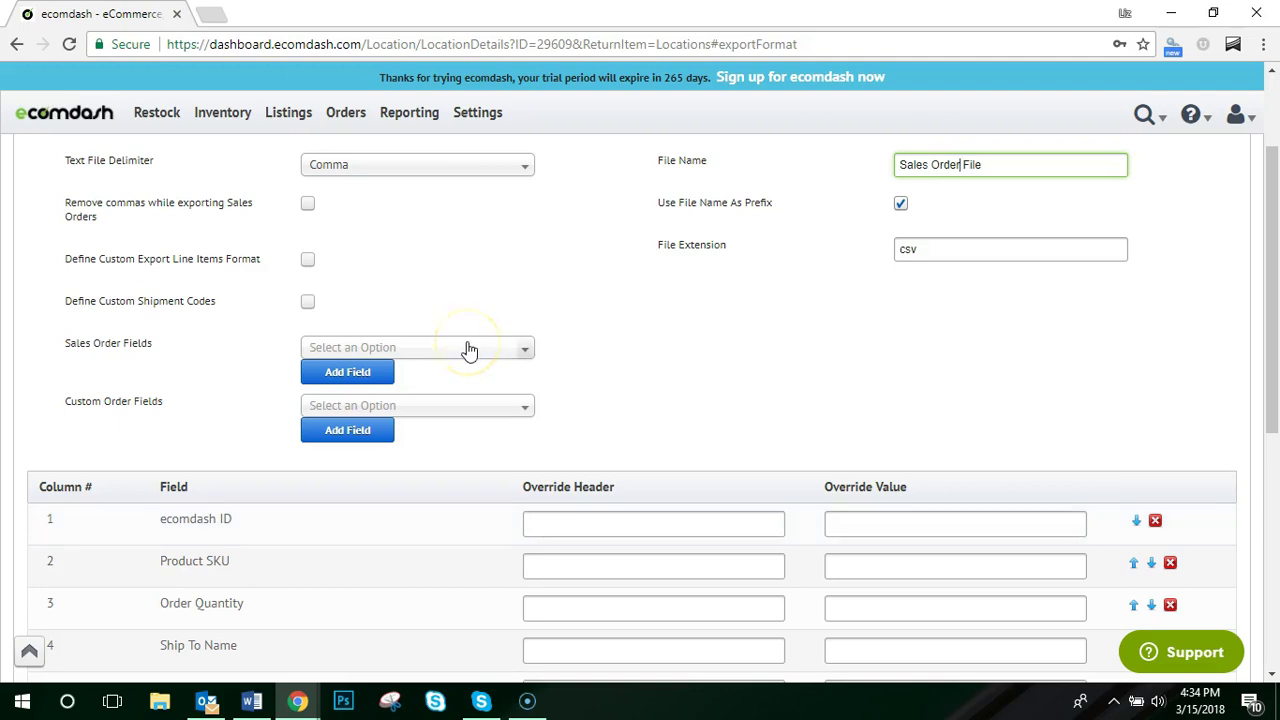
click(469, 348)
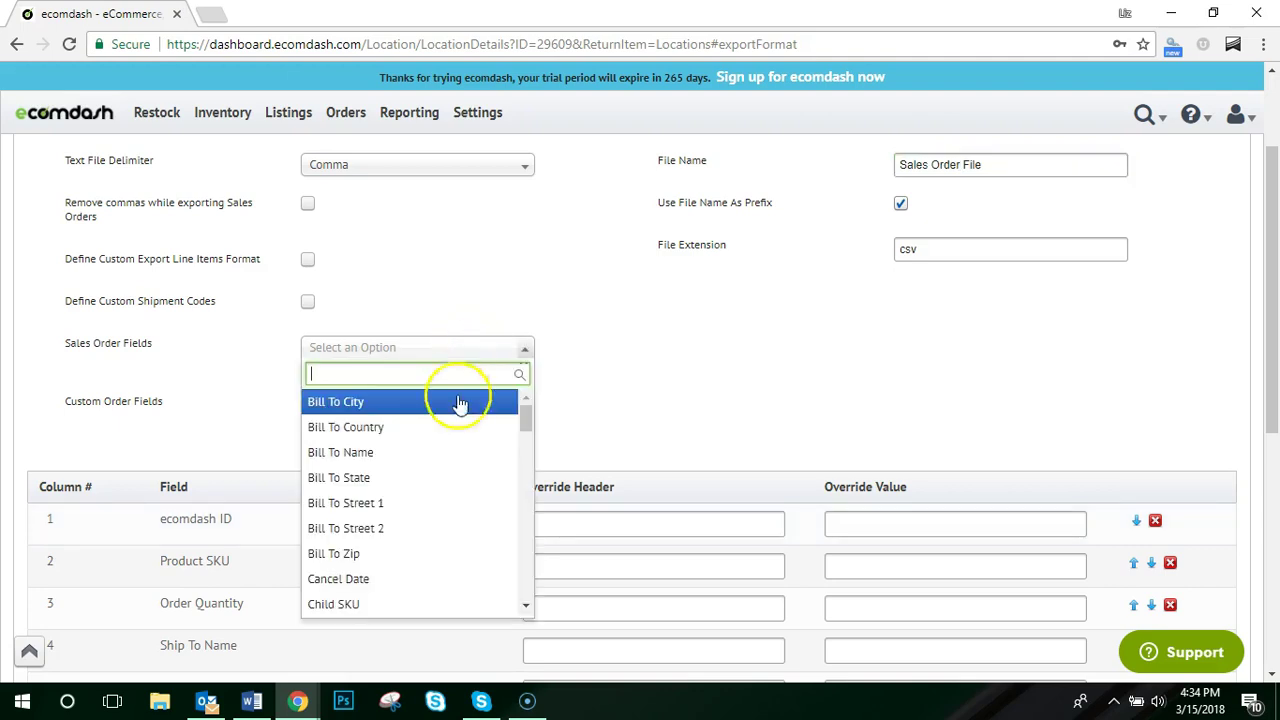
click(443, 452)
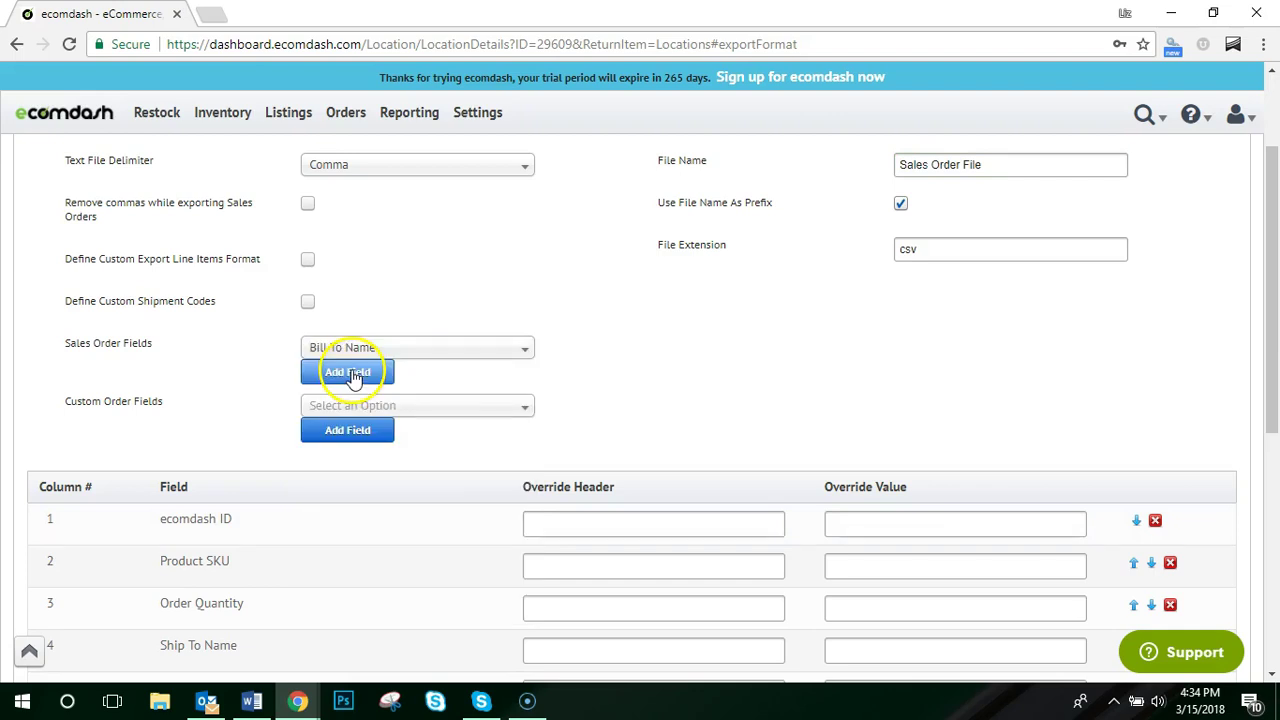
click(352, 377)
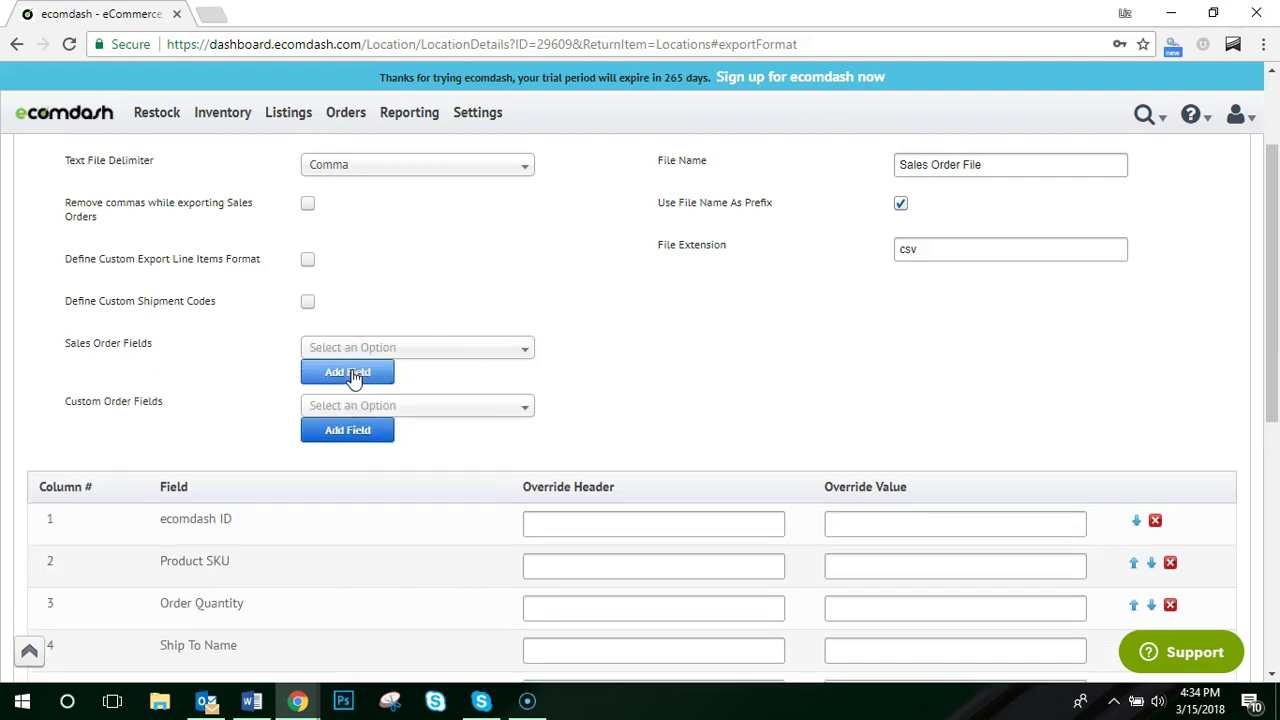
scroll(672, 490, down, 2)
scroll(672, 490, down, 2)
scroll(650, 480, up, 2)
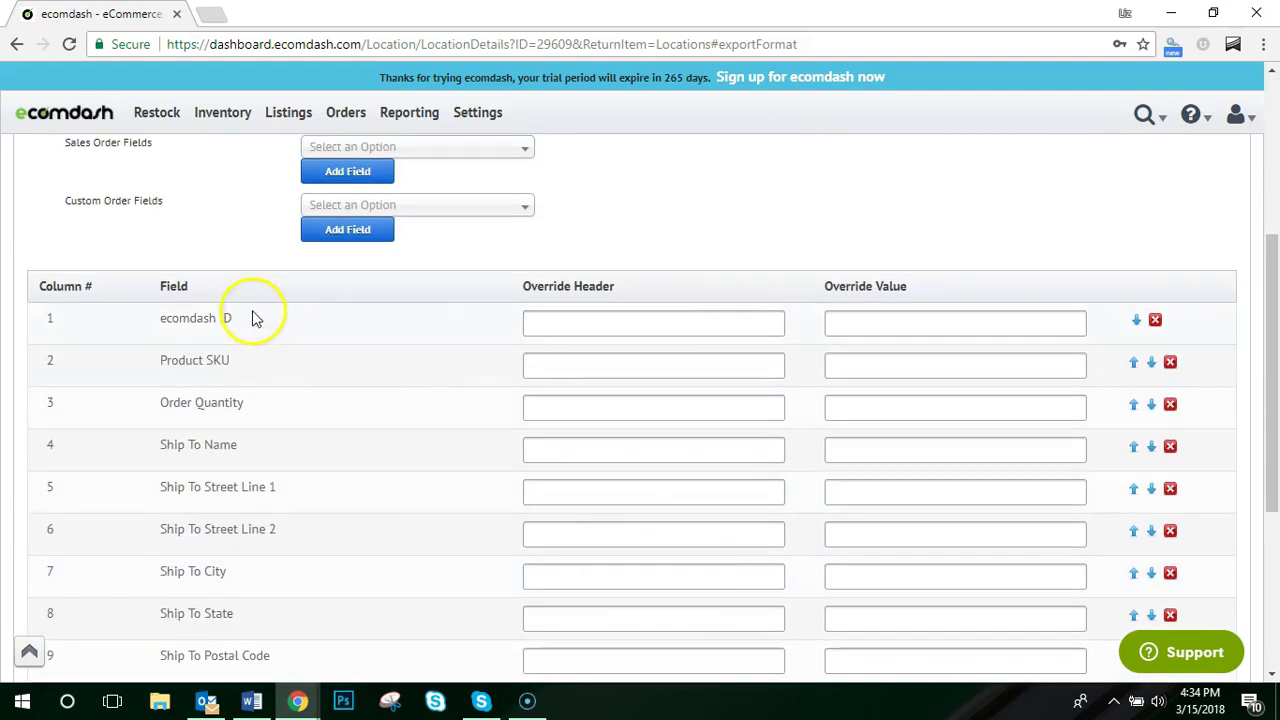
Review the eleven export columns, ecomdash ID through Bill To Name, and save
drag(251, 316, 155, 317)
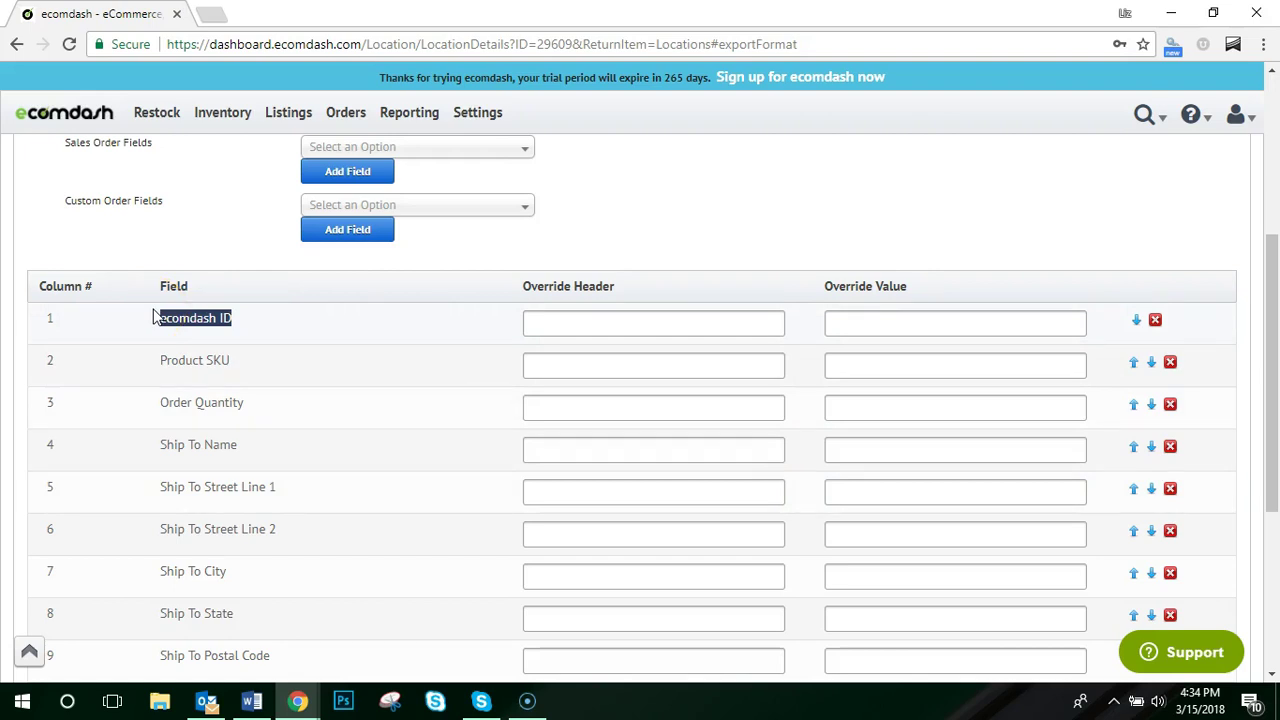
scroll(334, 311, down, 4)
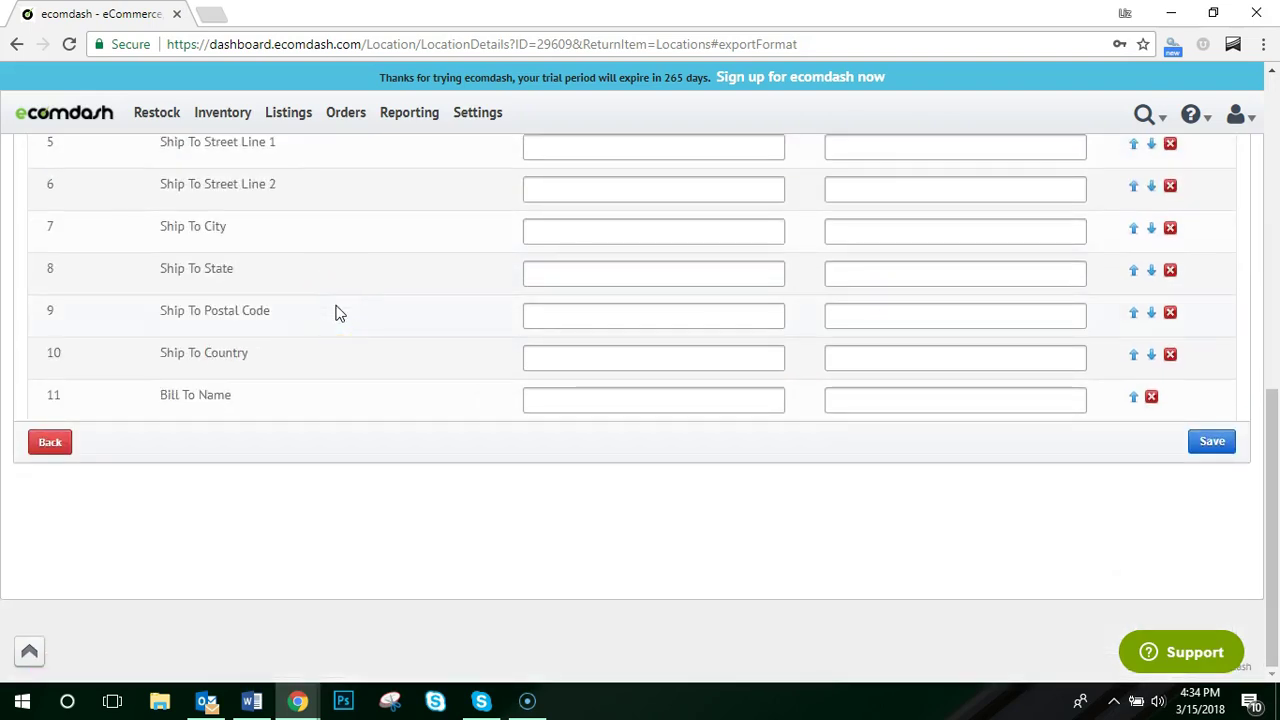
scroll(337, 313, up, 5)
scroll(334, 311, down, 4)
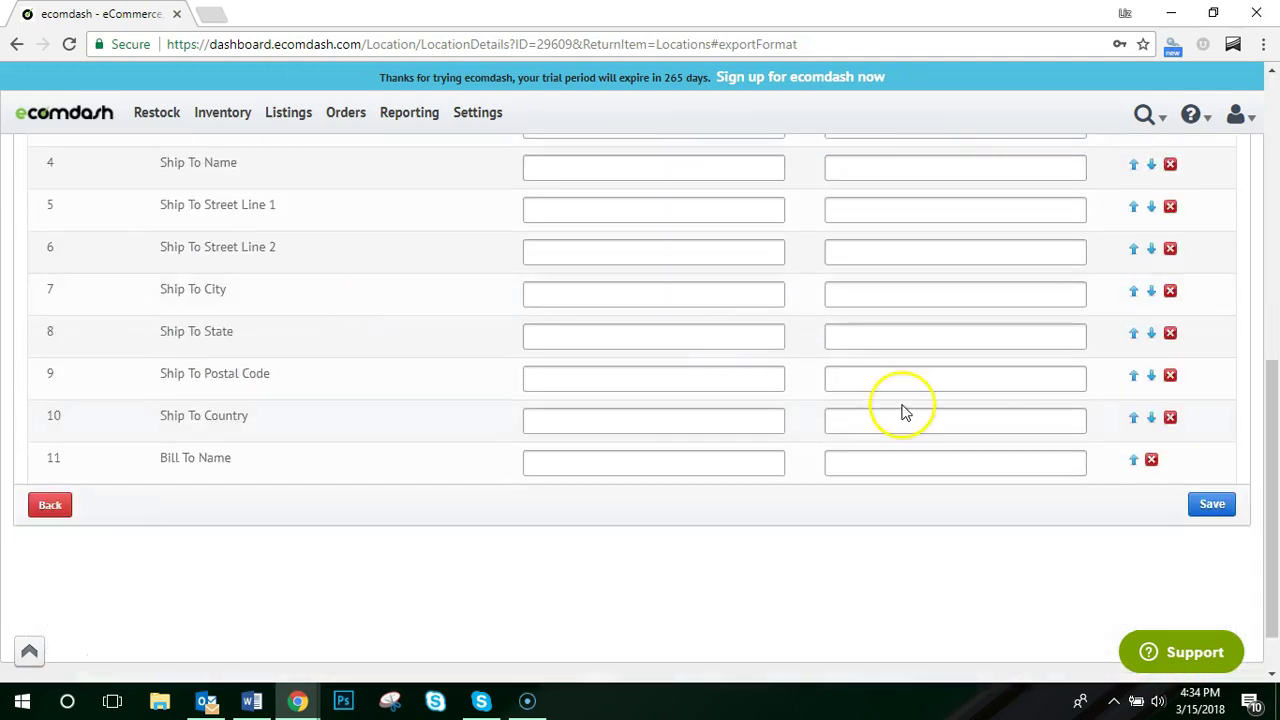
click(1211, 505)
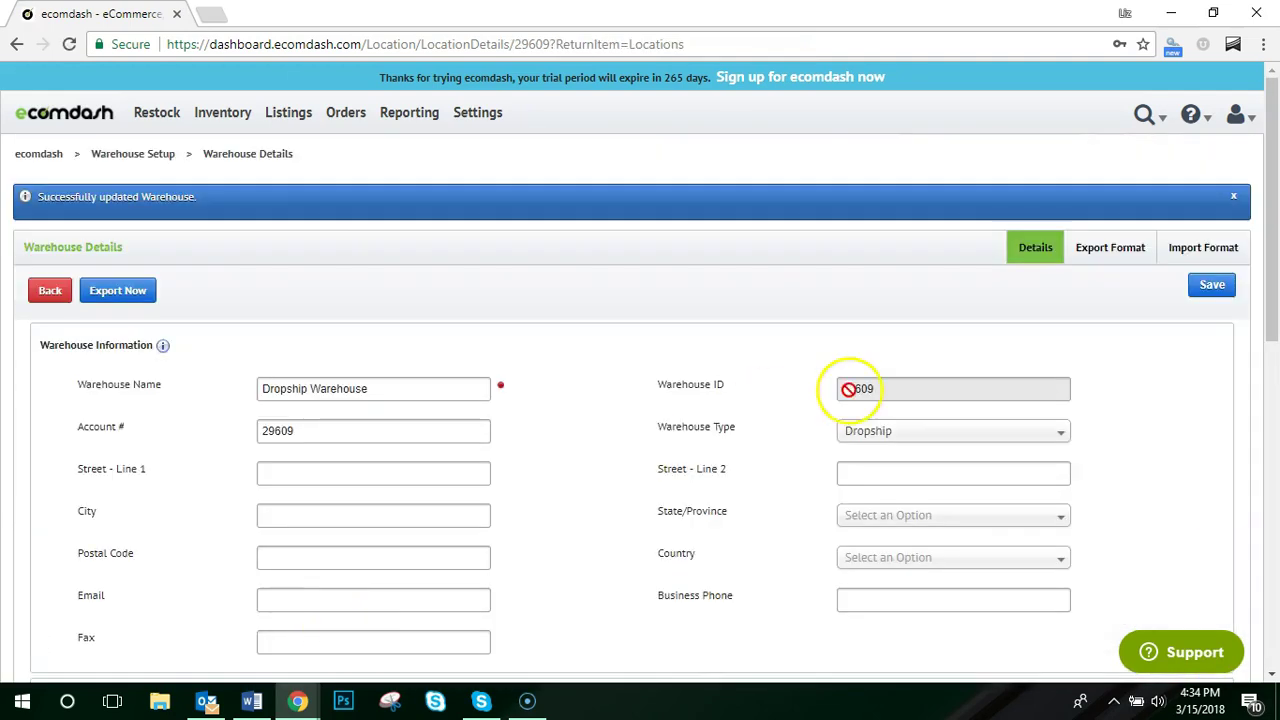
Show the Import Format tab with header, comma delimiter, and ecomdash ID and Carrier columns
click(1200, 250)
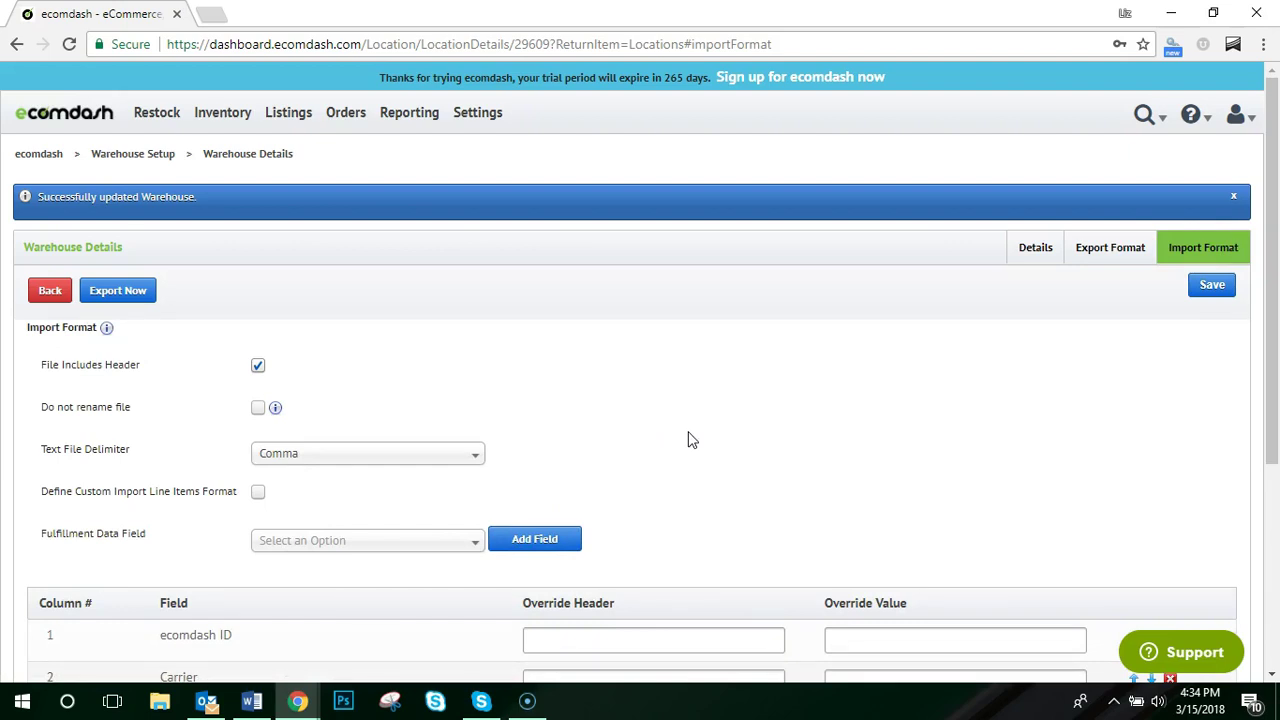
click(1203, 248)
In Multi-Warehousing, give Dropship Warehouse priority 1 and My Warehouse 3, then save
click(477, 112)
mouse_move(509, 324)
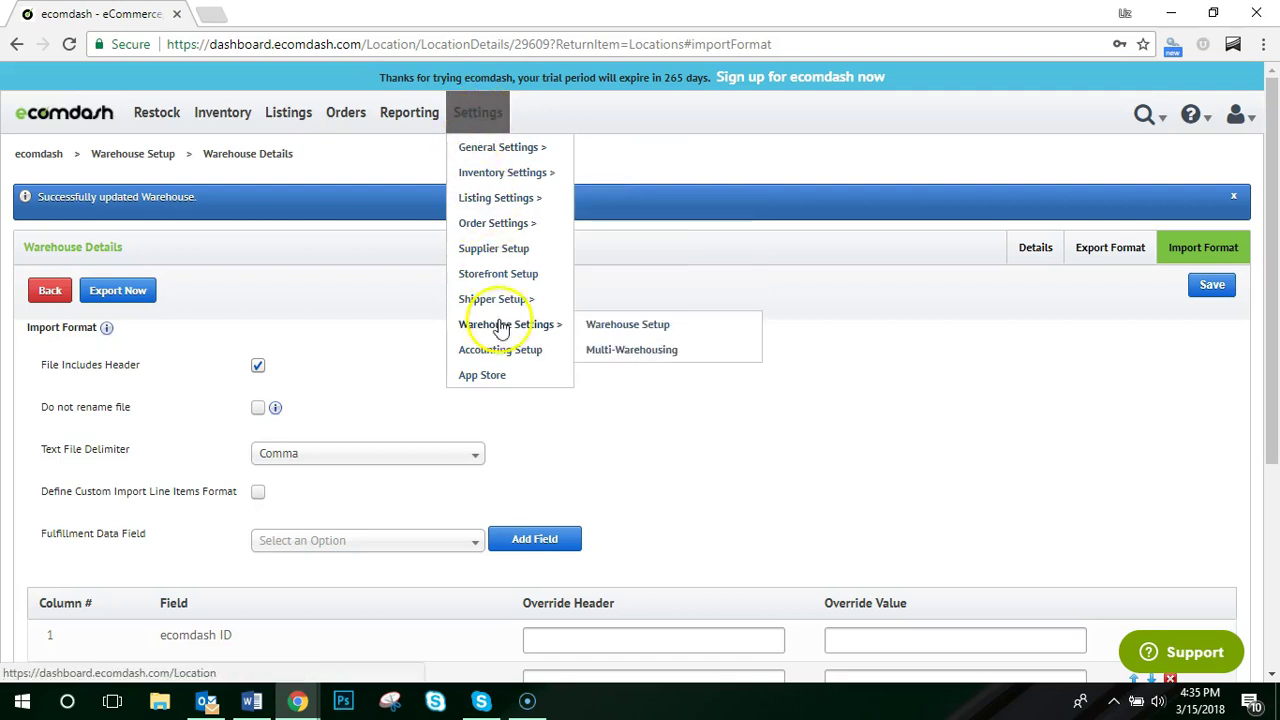
click(609, 356)
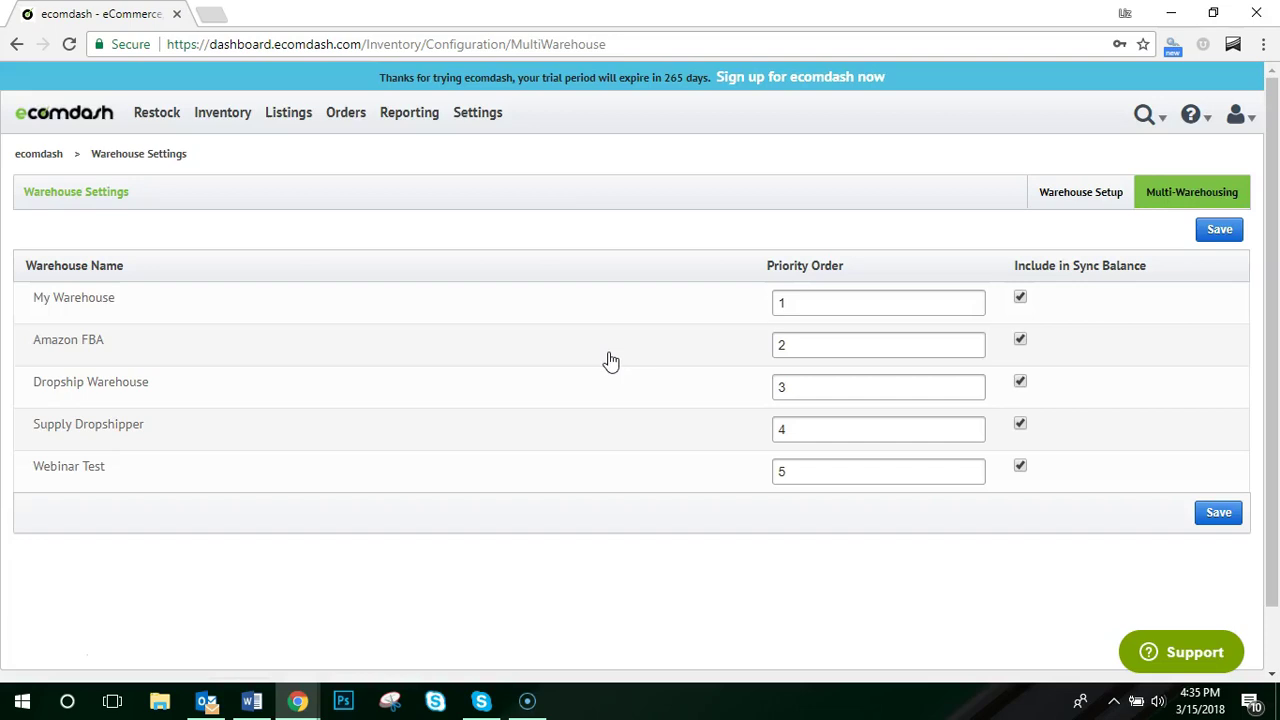
double_click(797, 387)
text(1)
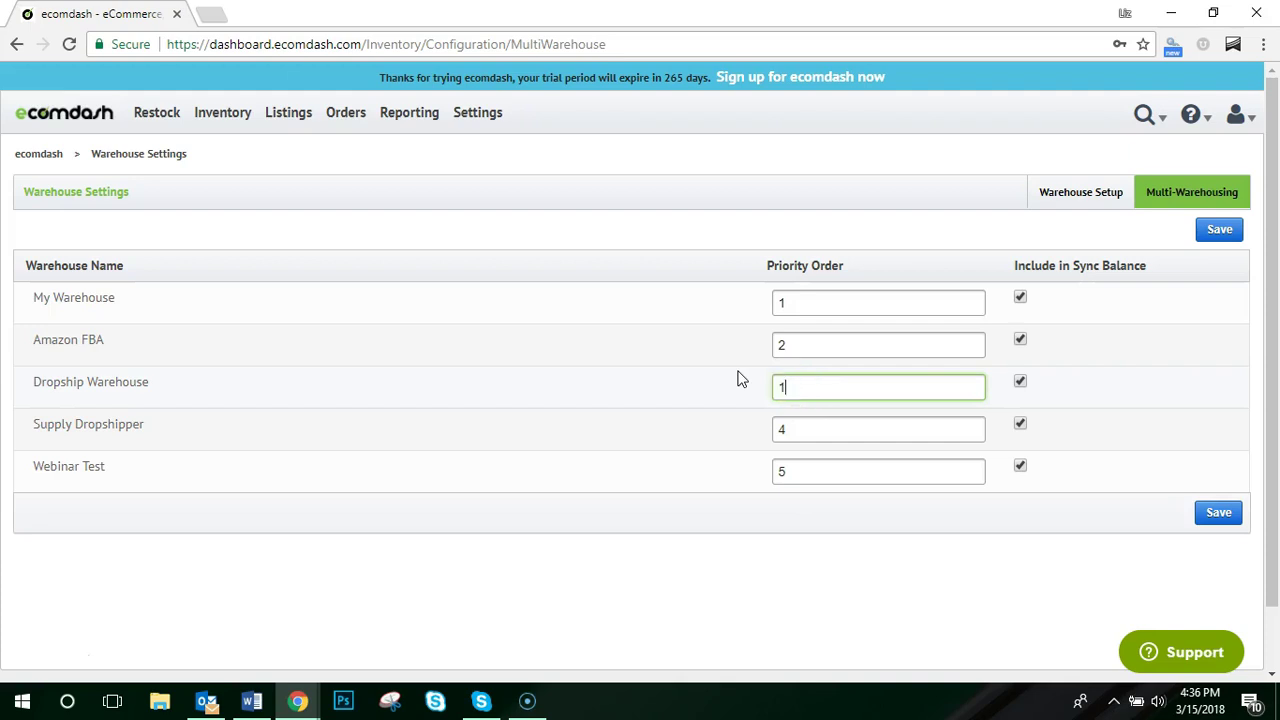
click(797, 349)
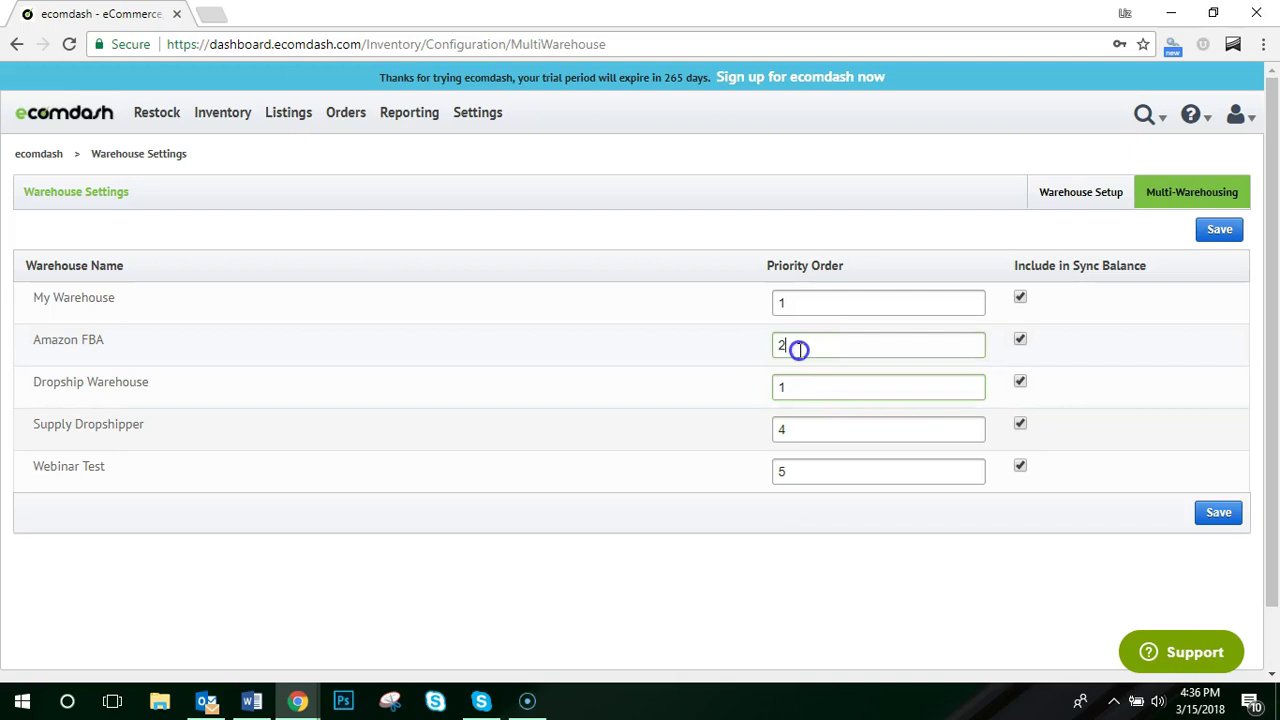
drag(797, 300, 779, 300)
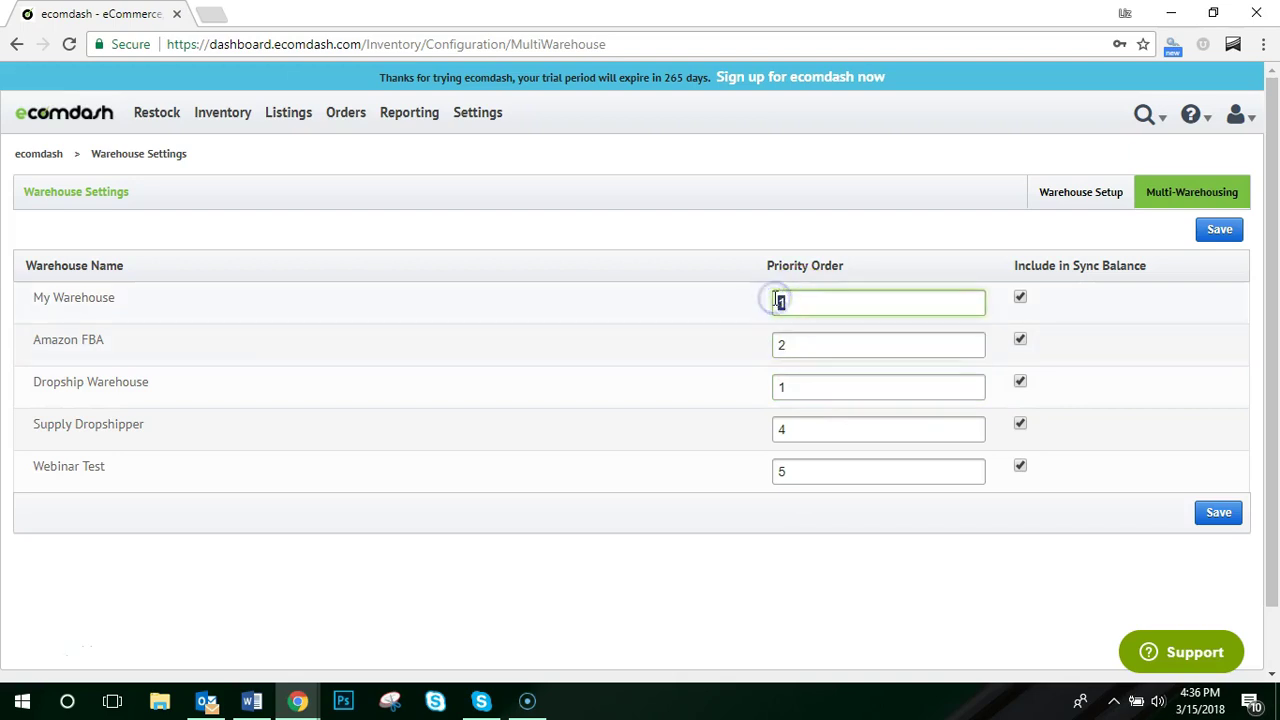
text(3)
click(1217, 512)
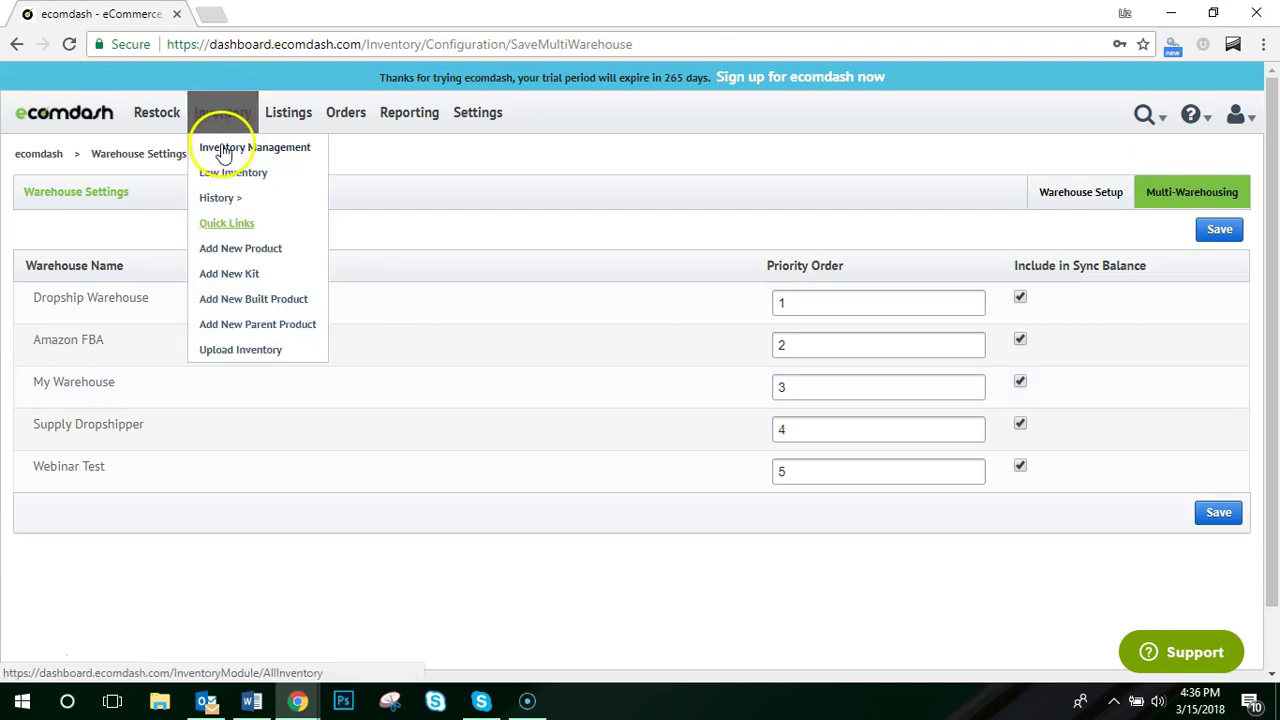
Give Dropship Warehouse priority 1 on the hiking backpack, then browse Orders > History options
click(224, 148)
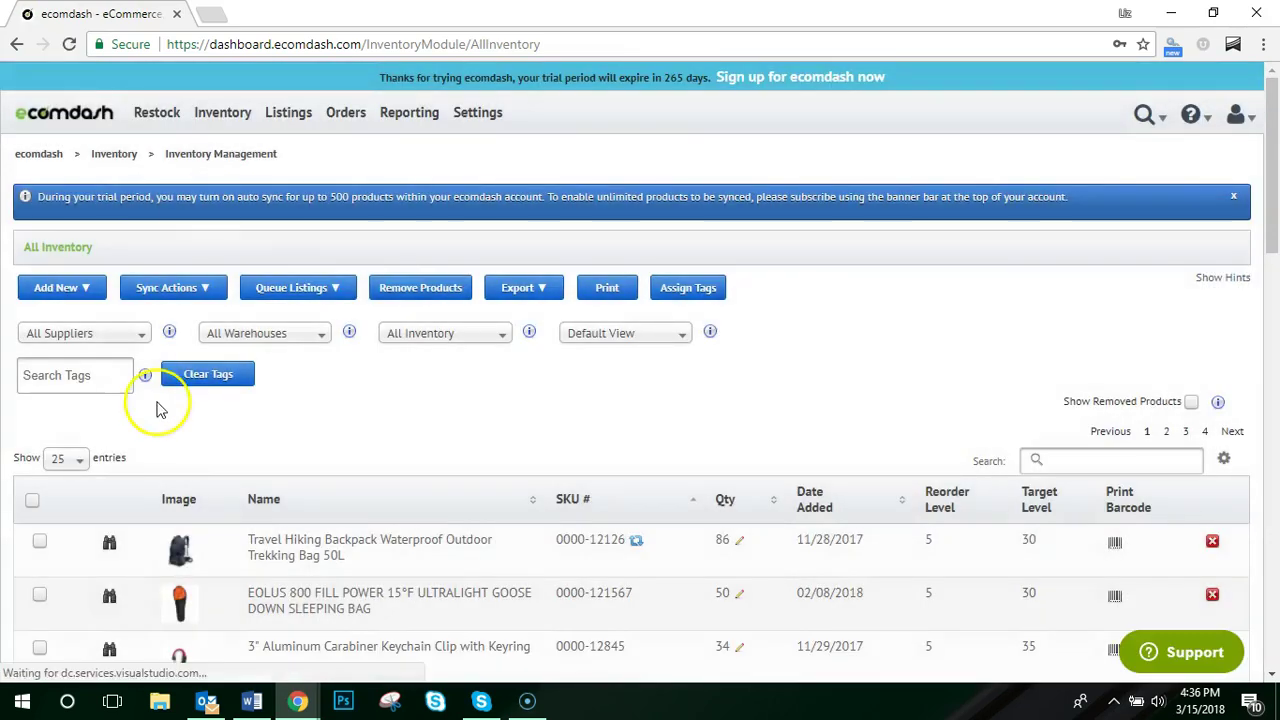
click(110, 543)
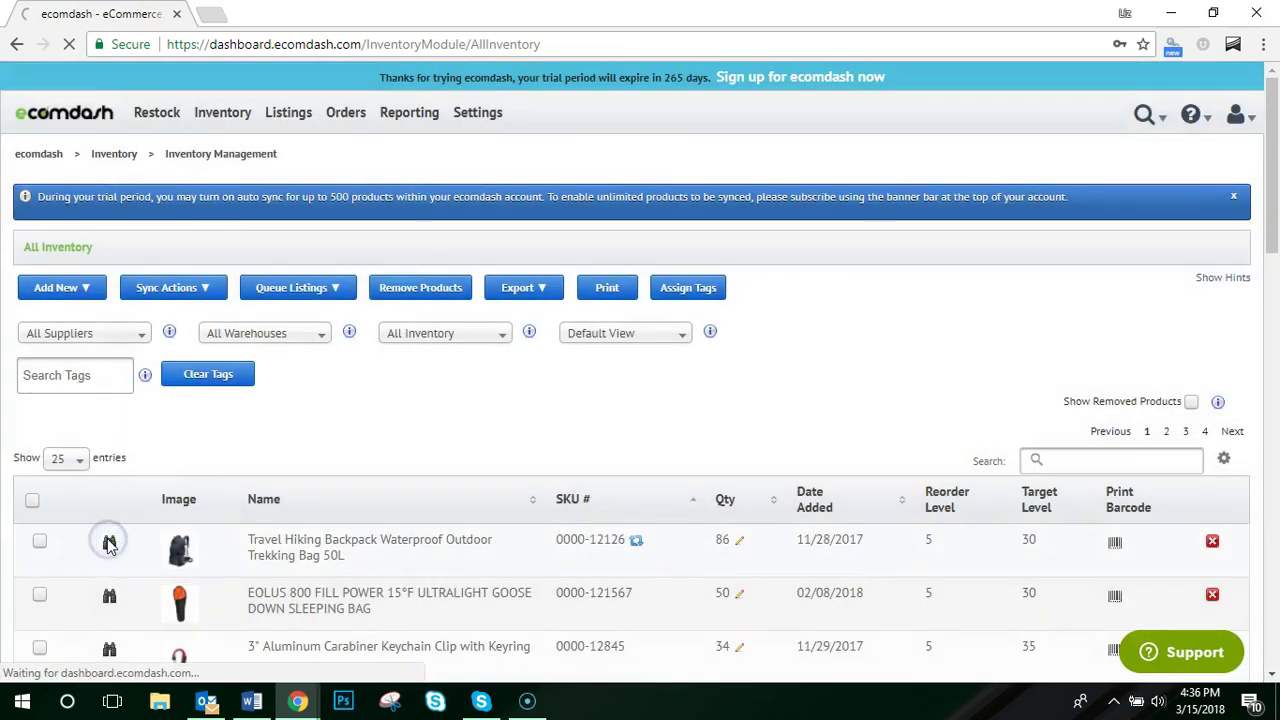
scroll(1103, 281, down, 1)
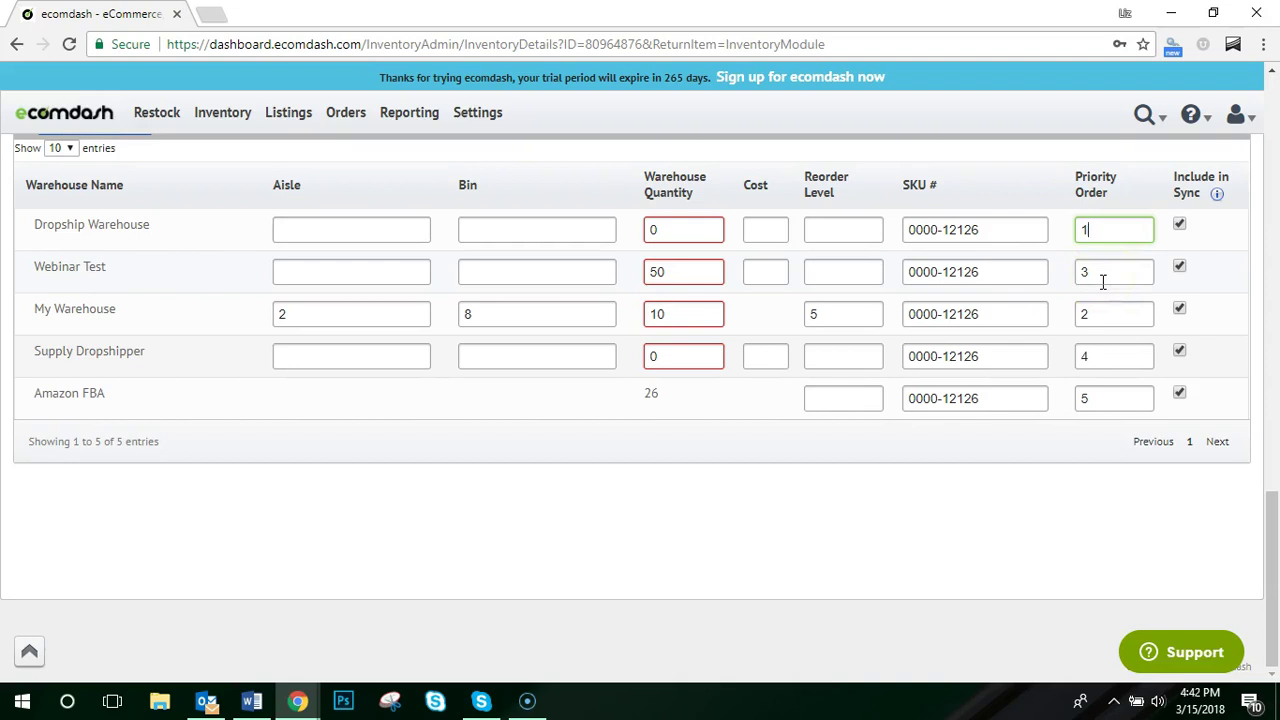
scroll(1103, 281, up, 1)
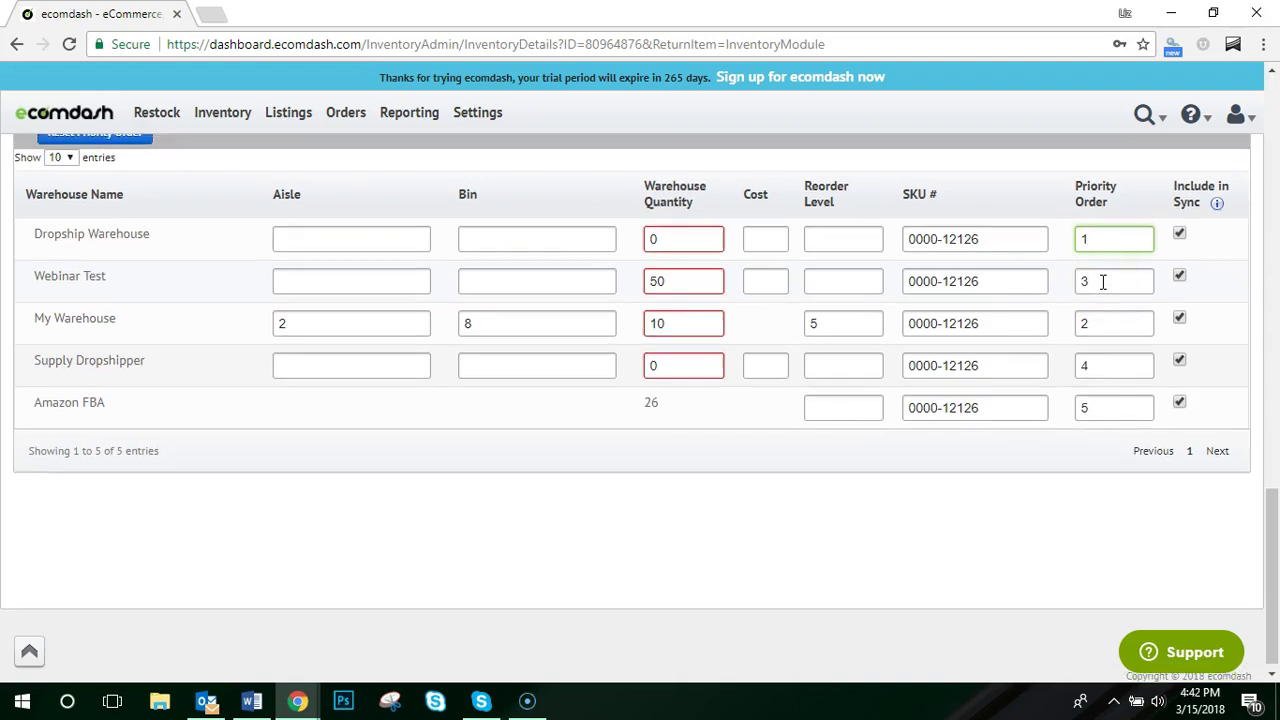
click(1093, 542)
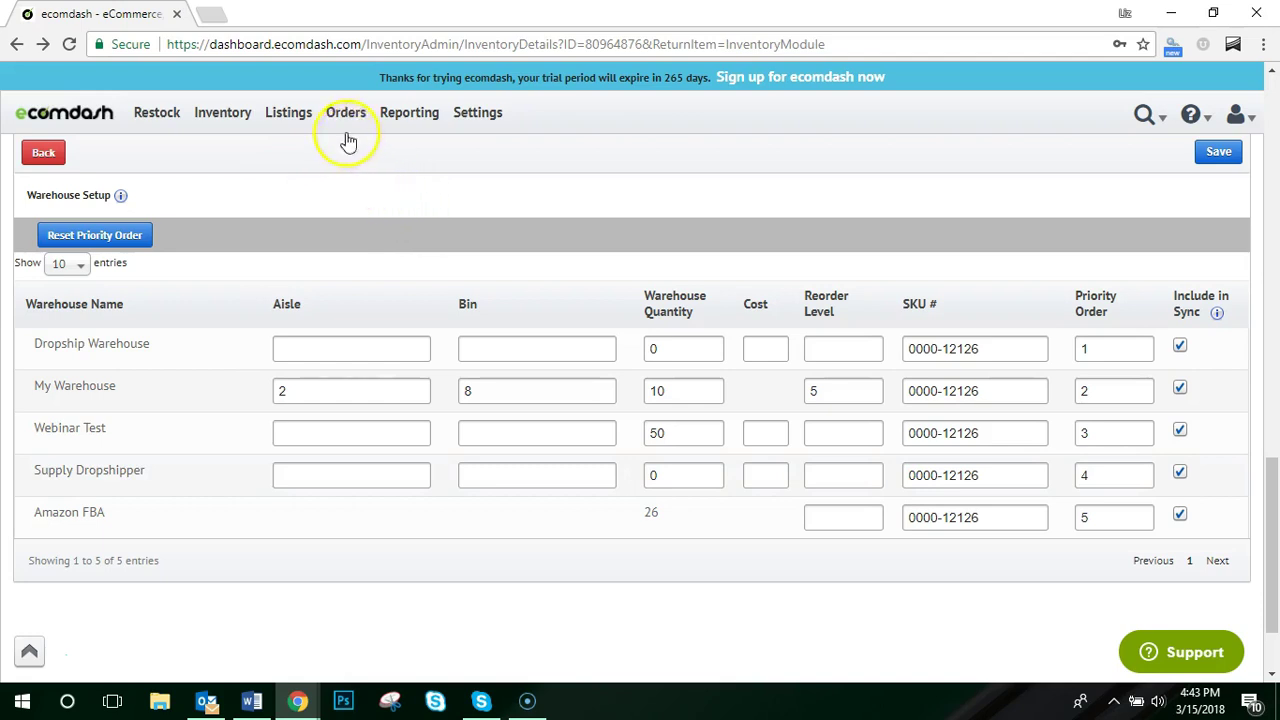
mouse_move(389, 198)
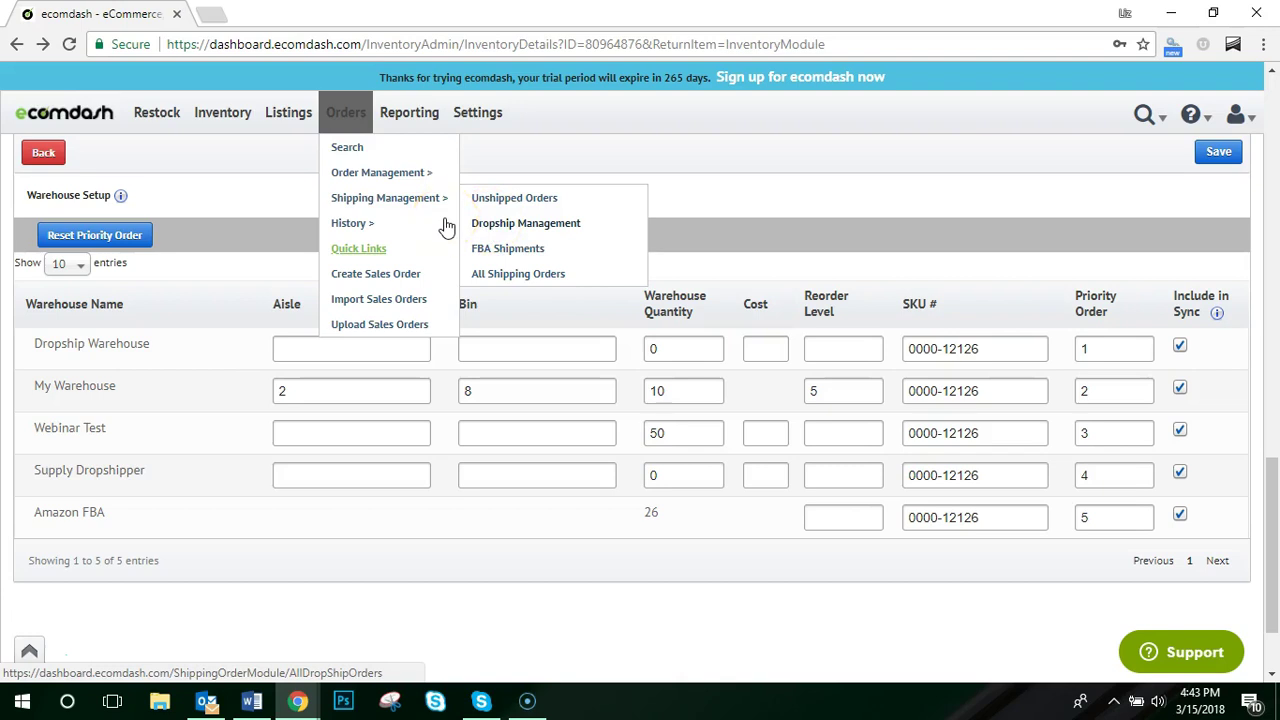
click(358, 226)
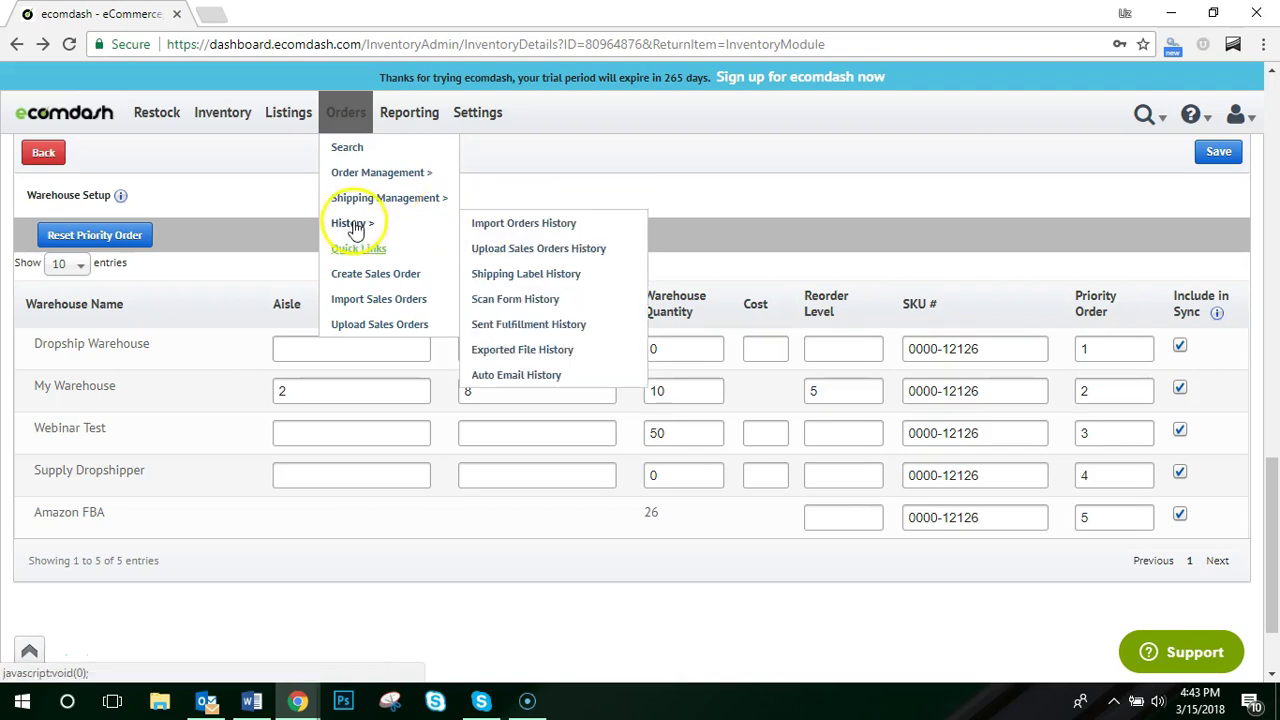
click(489, 272)
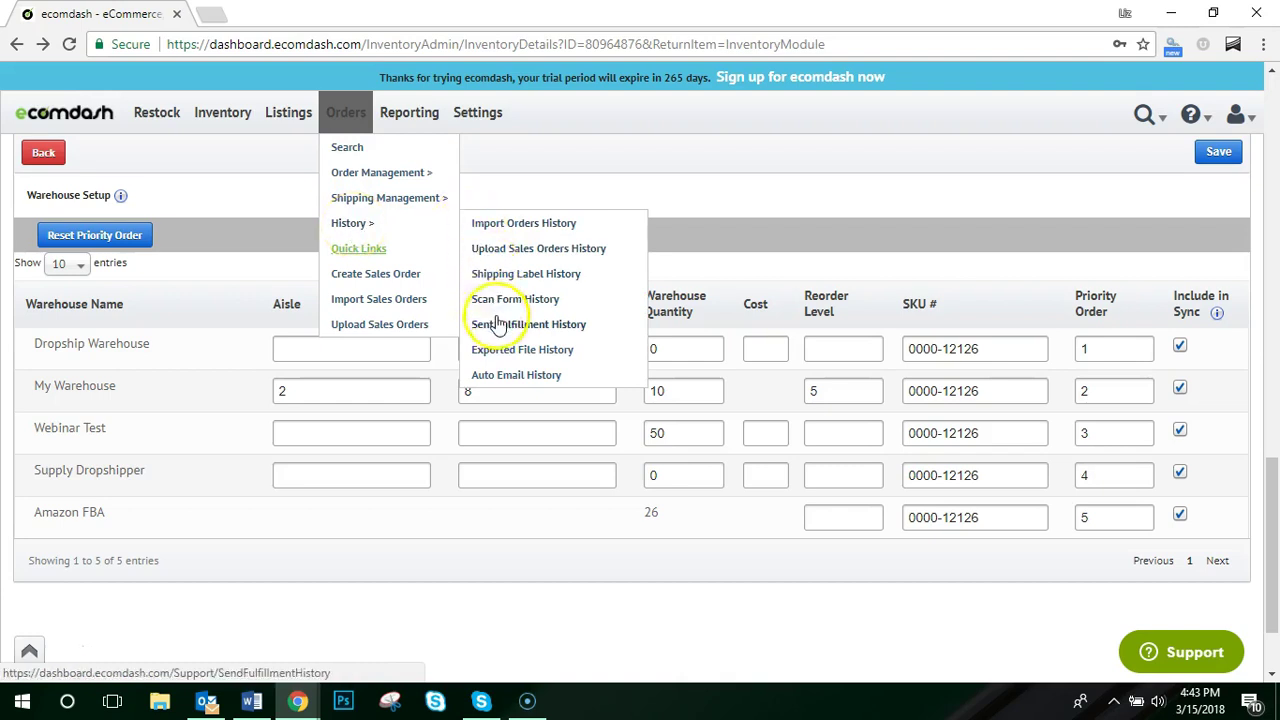